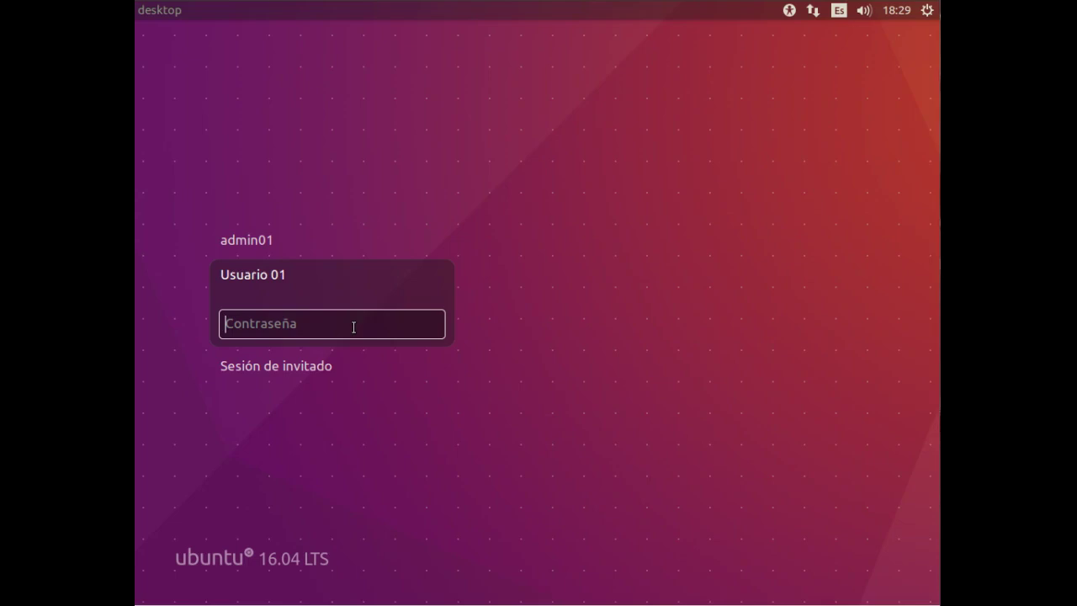
Step: Log in to the Usuario 01 account by entering its account password
type("••")
key("BackSpace")
type("•••••")
key("Return")
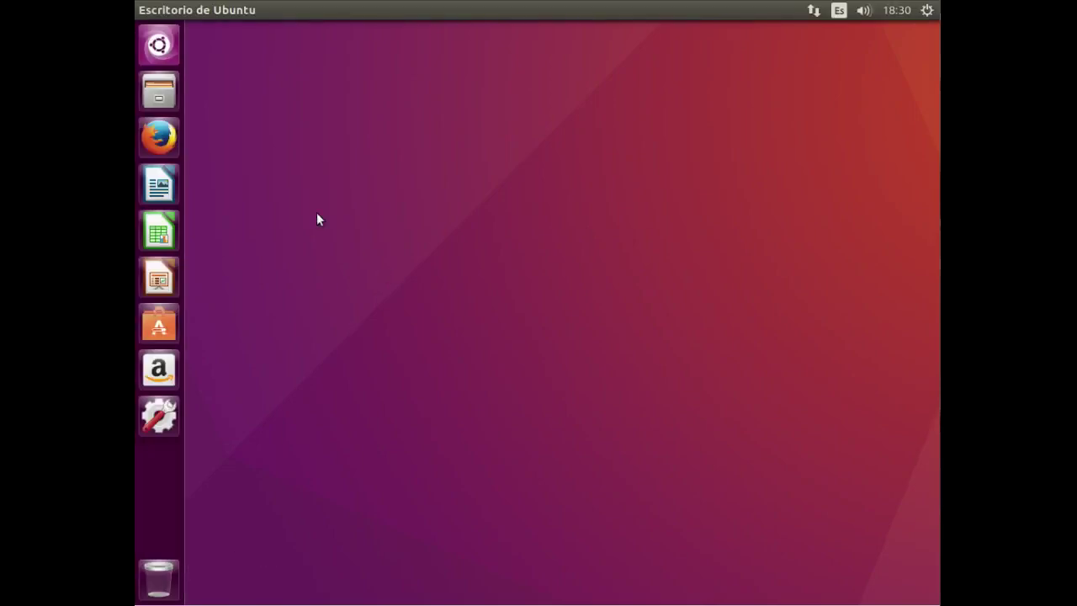
Step: Search the installed applications for "gestor" and open Gestor de Encfs de Gnome, placing its window higher on the desktop
left_click(160, 44)
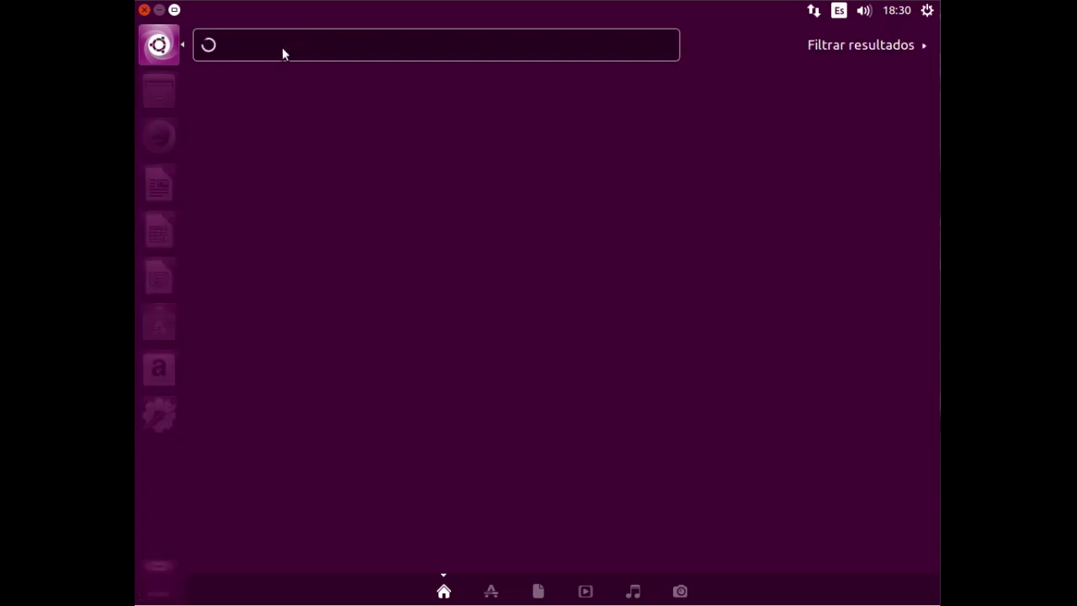
type("gest")
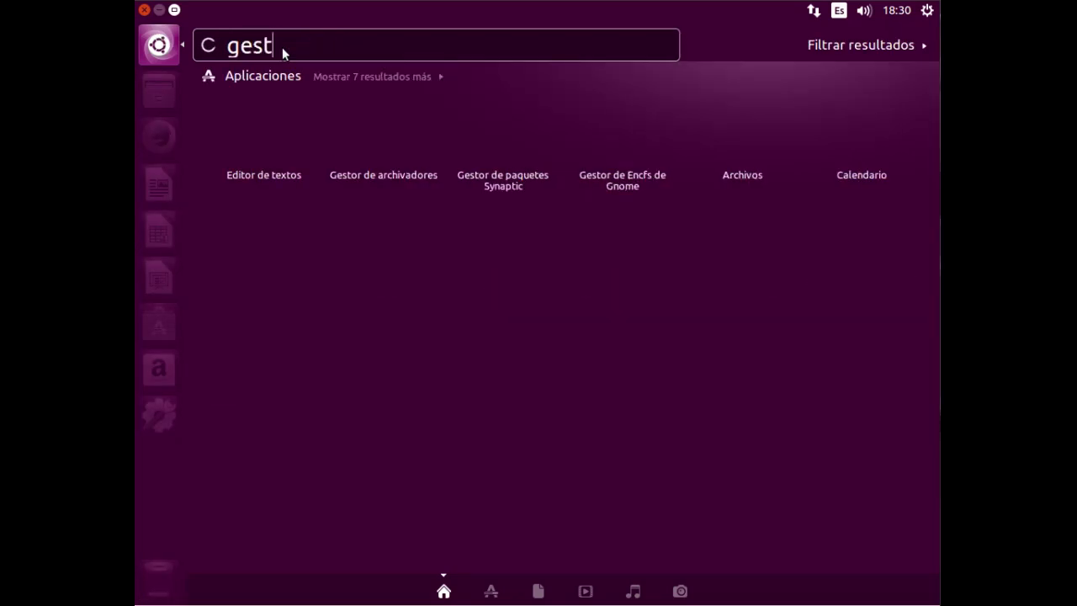
type("or")
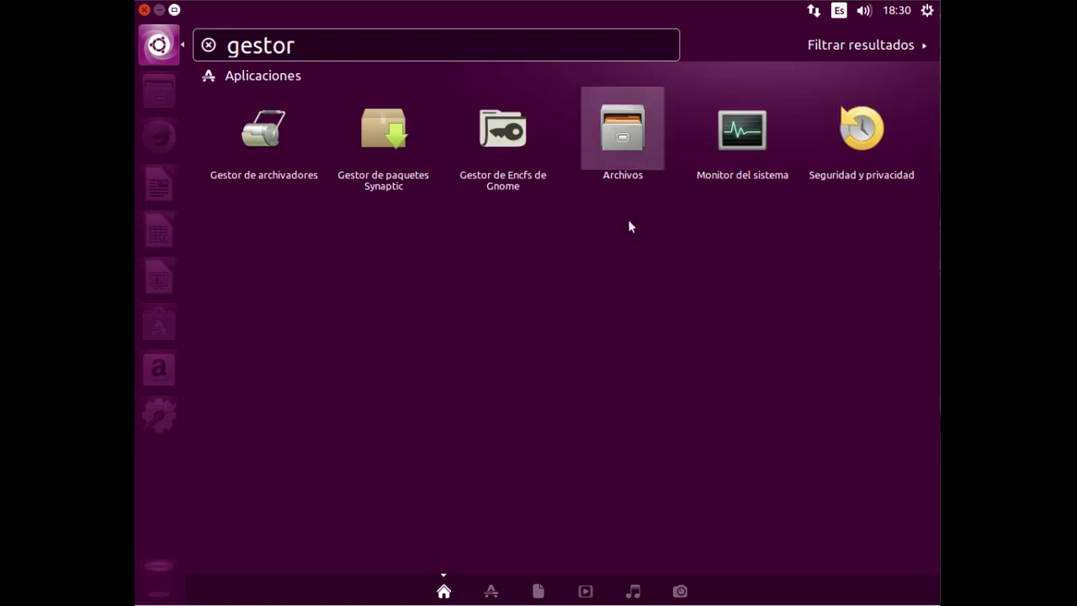
left_click(501, 134)
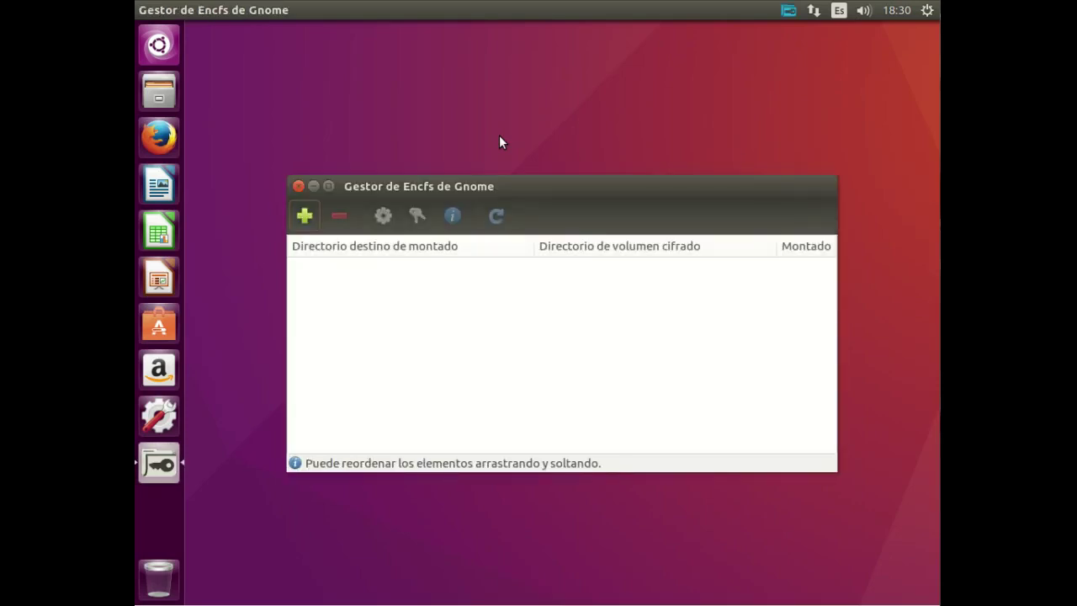
left_click_drag(512, 189, 487, 80)
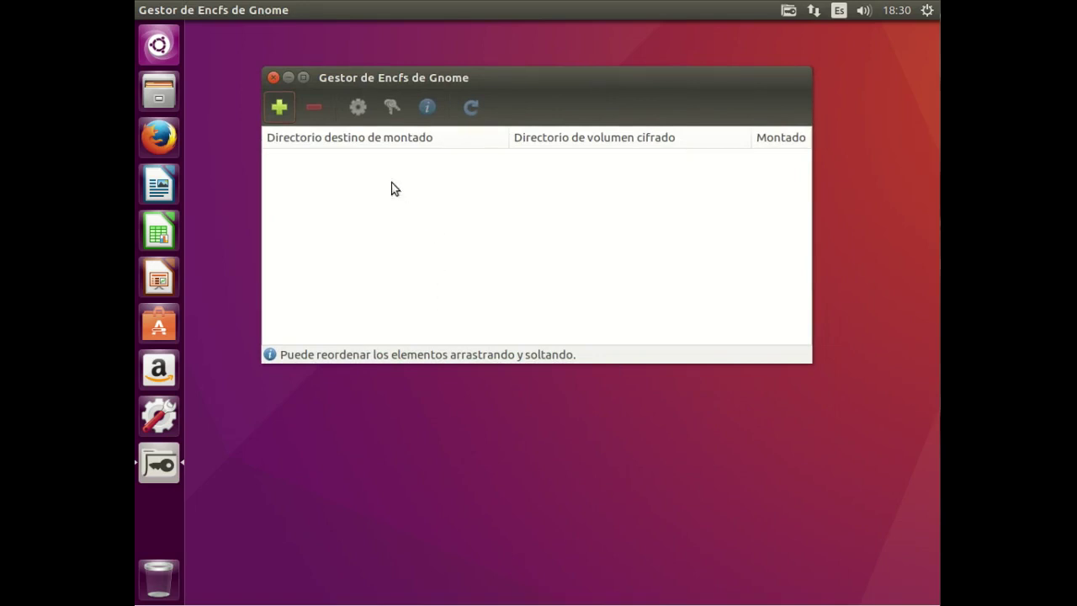
Step: Start a new encrypted folder with the default Encfs/.Privado and Encfs/Privado locations, and enter and repeat the volume password
left_click(279, 107)
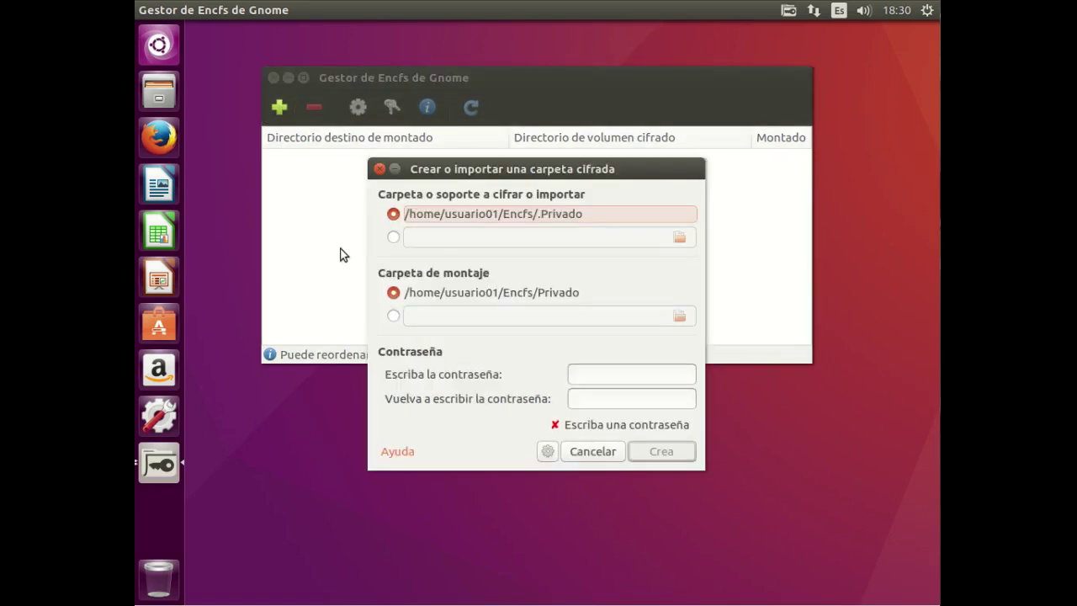
left_click_drag(473, 170, 466, 152)
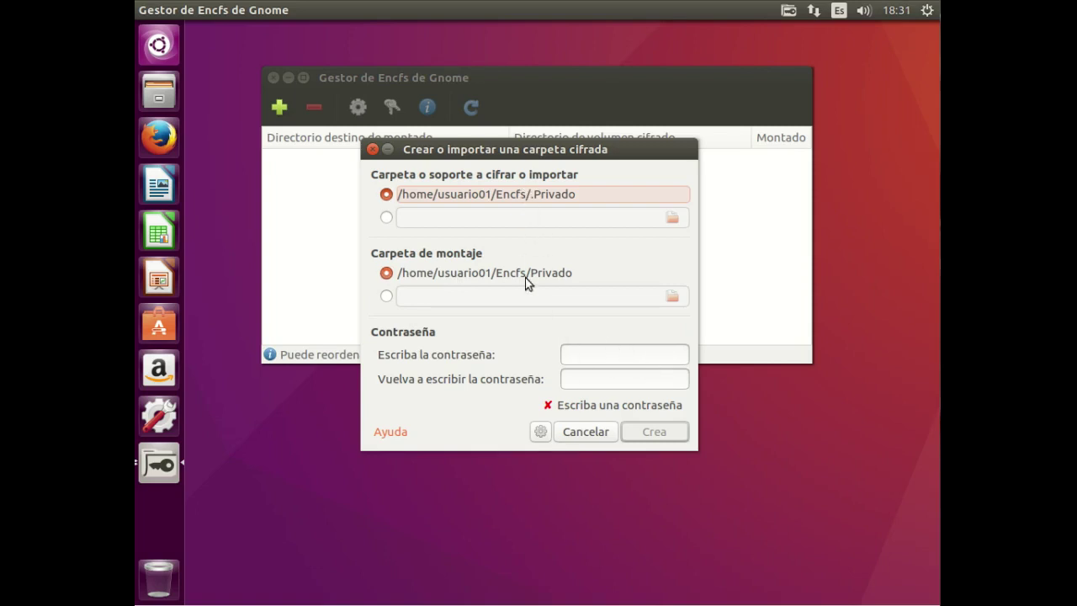
left_click(593, 351)
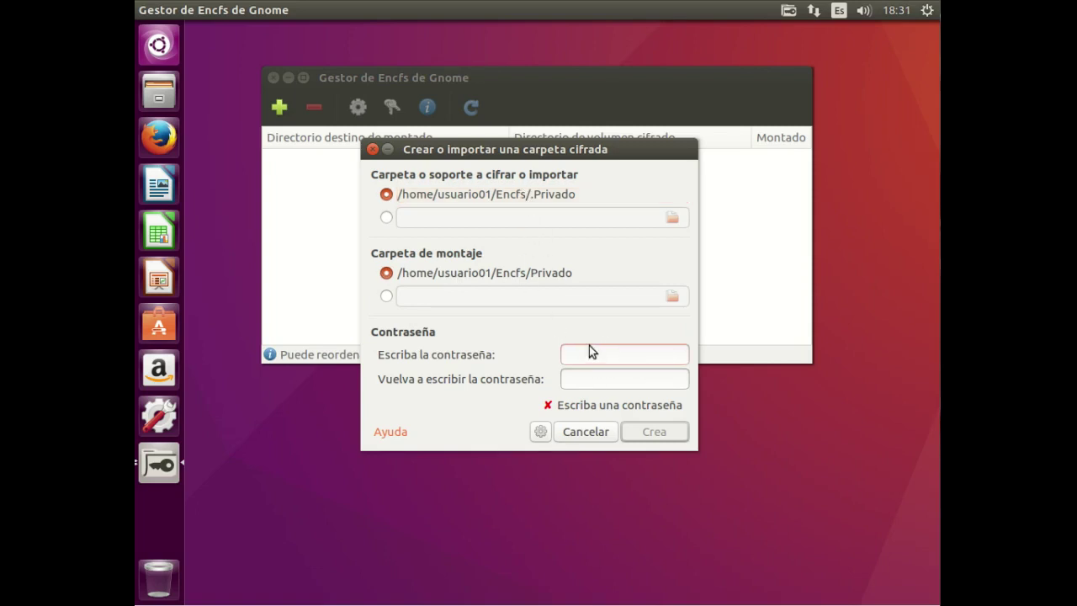
type("•••••")
key("BackSpace")
type("•")
left_click(601, 378)
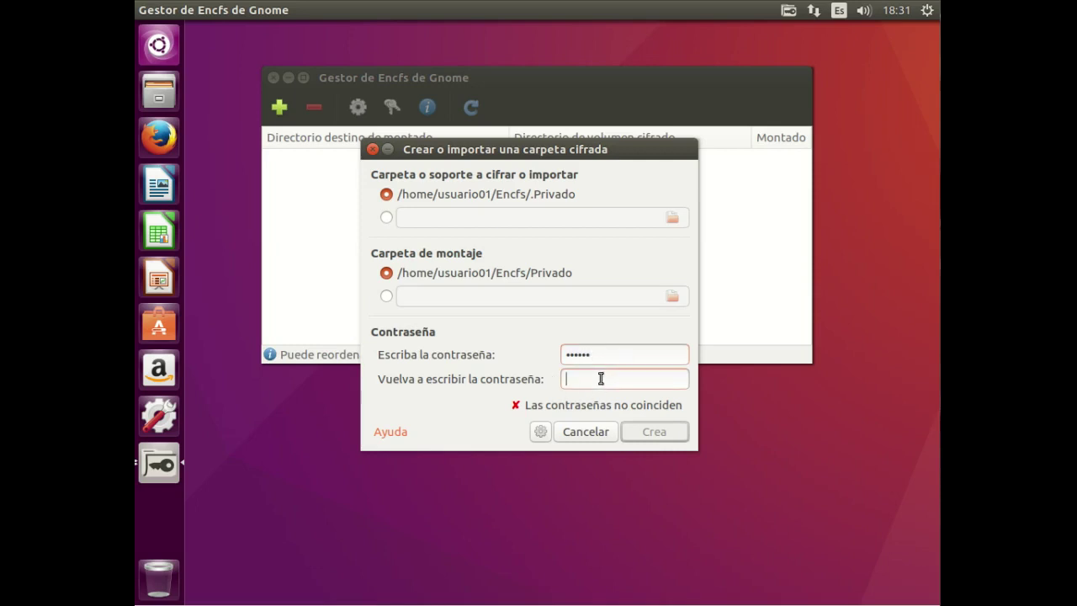
type("••••••")
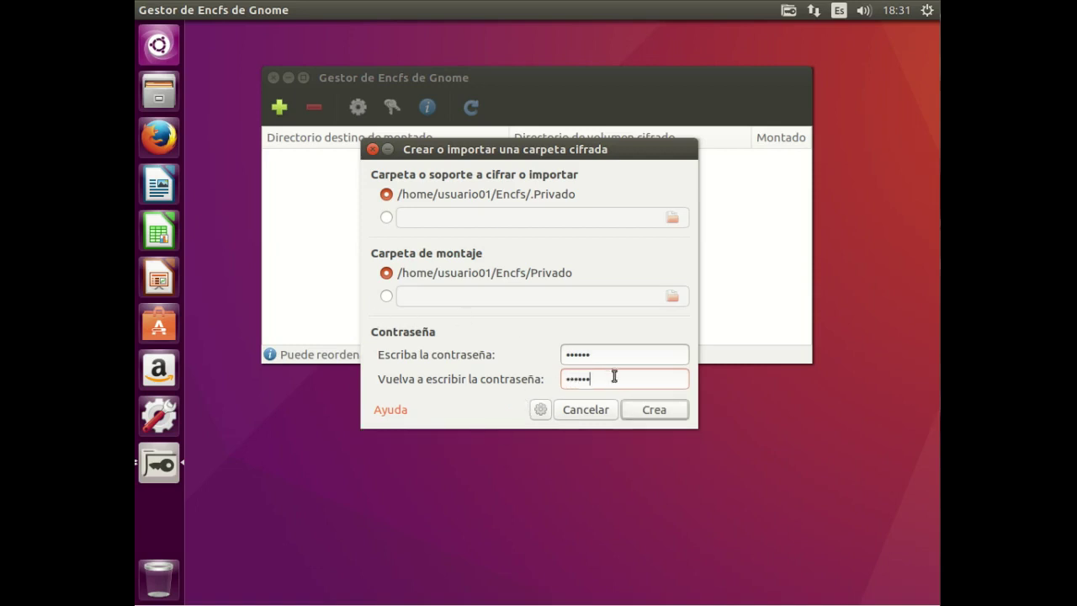
Step: Review the extra encryption options without changing them and create the encrypted folder
left_click(542, 412)
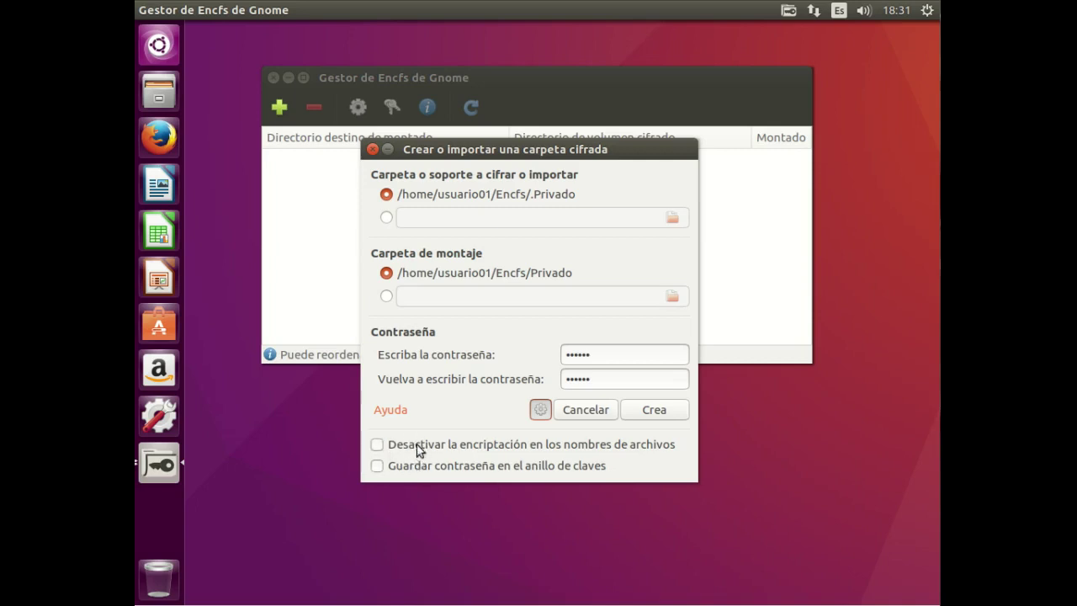
left_click(539, 410)
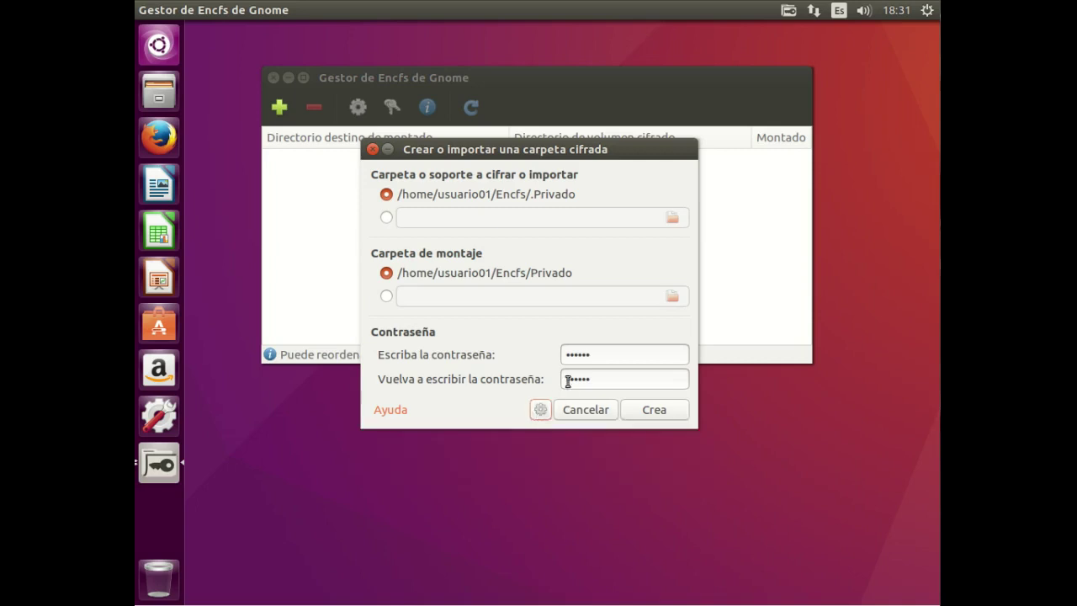
left_click(654, 413)
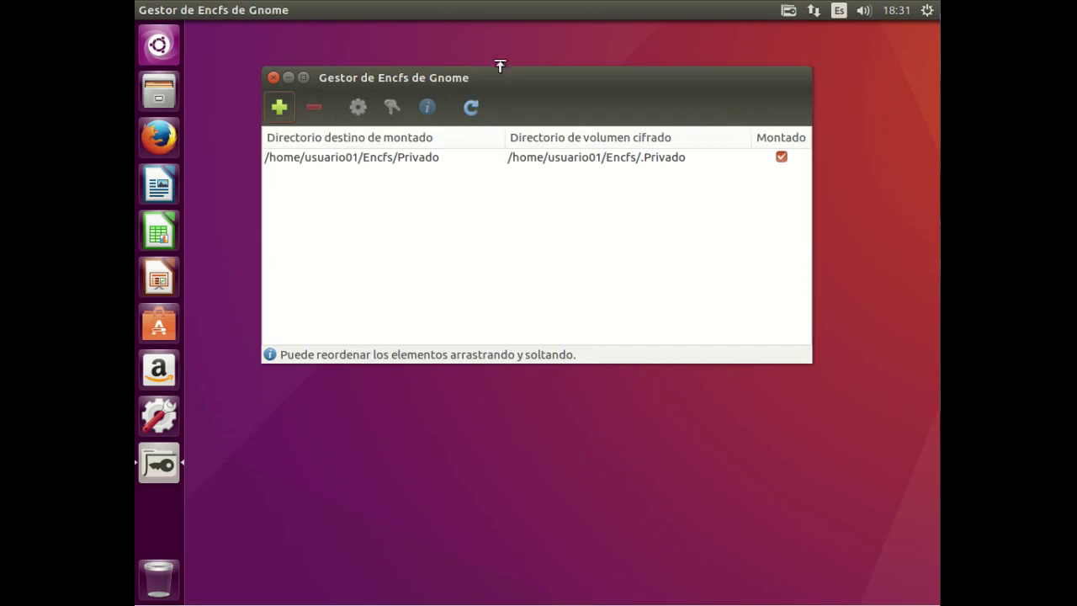
left_click_drag(514, 81, 504, 63)
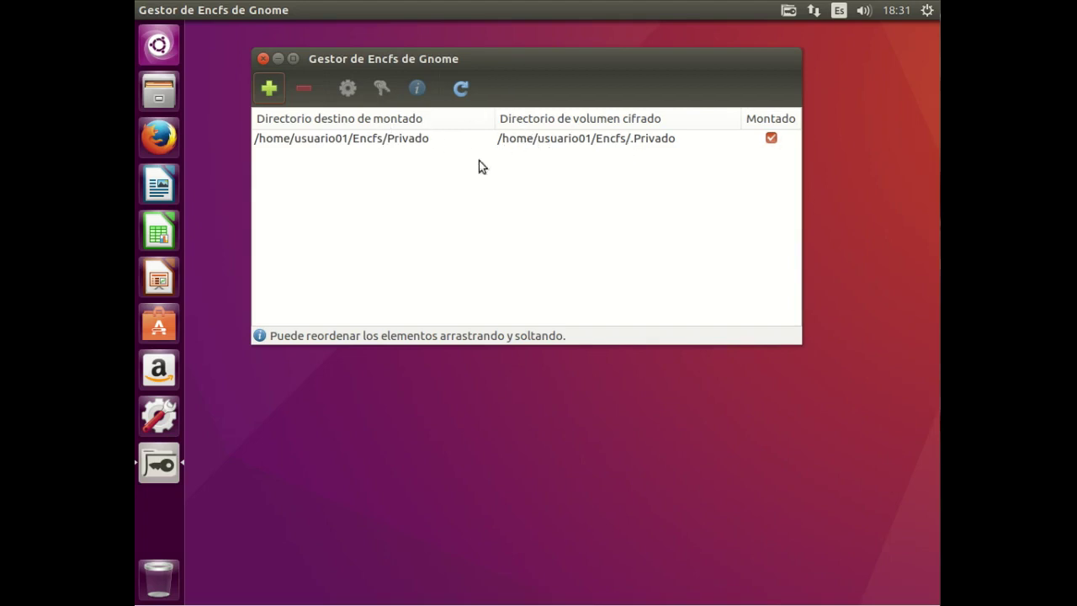
Step: Configure the Privado volume with the "Monta de inicio" option enabled, and close the Encfs manager window
left_click(324, 139)
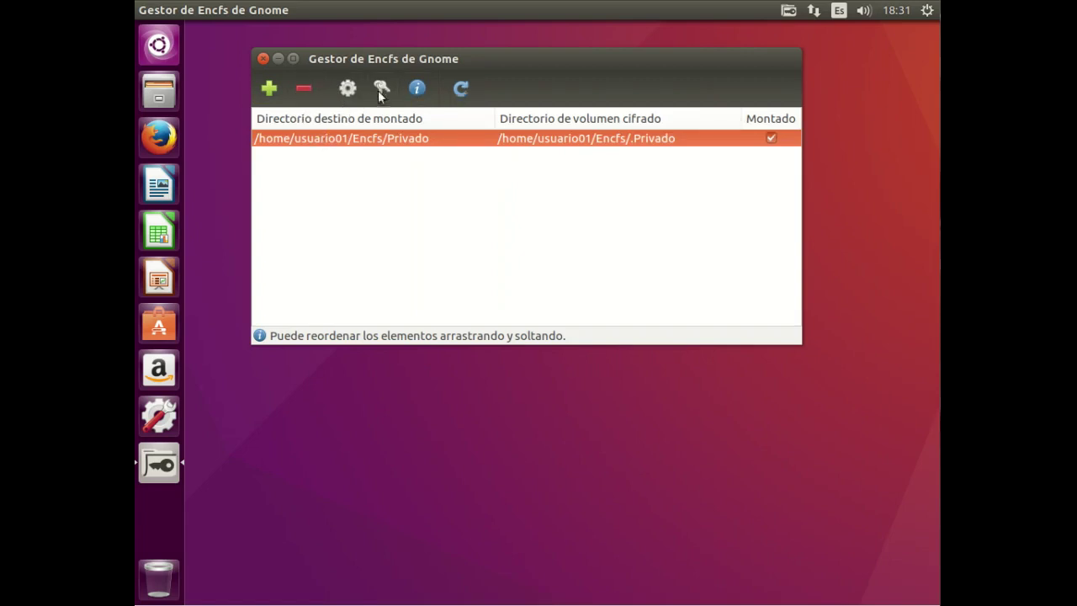
left_click(347, 89)
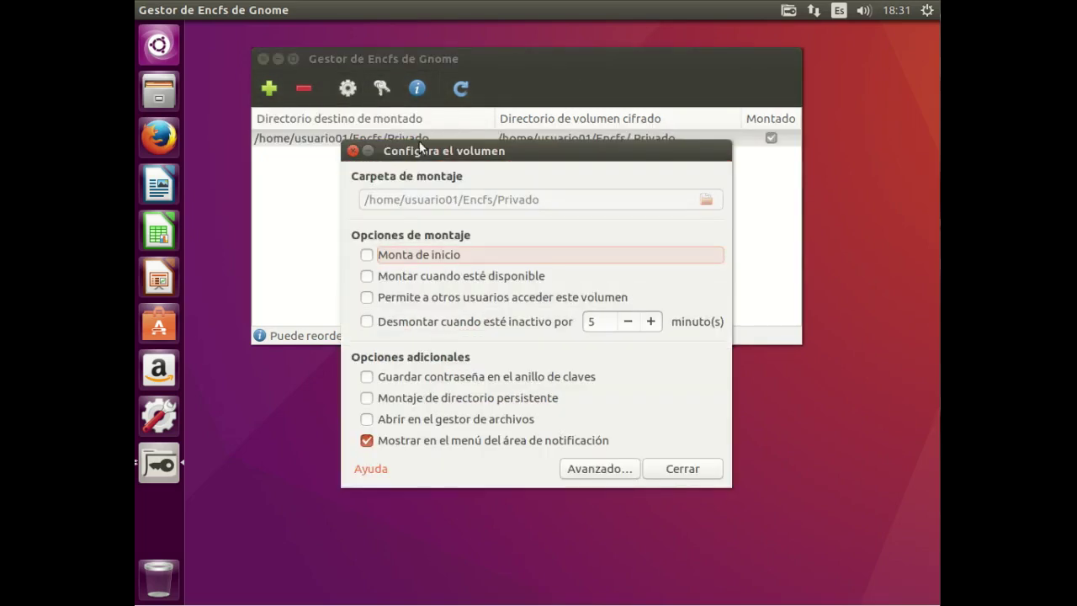
left_click_drag(392, 153, 395, 135)
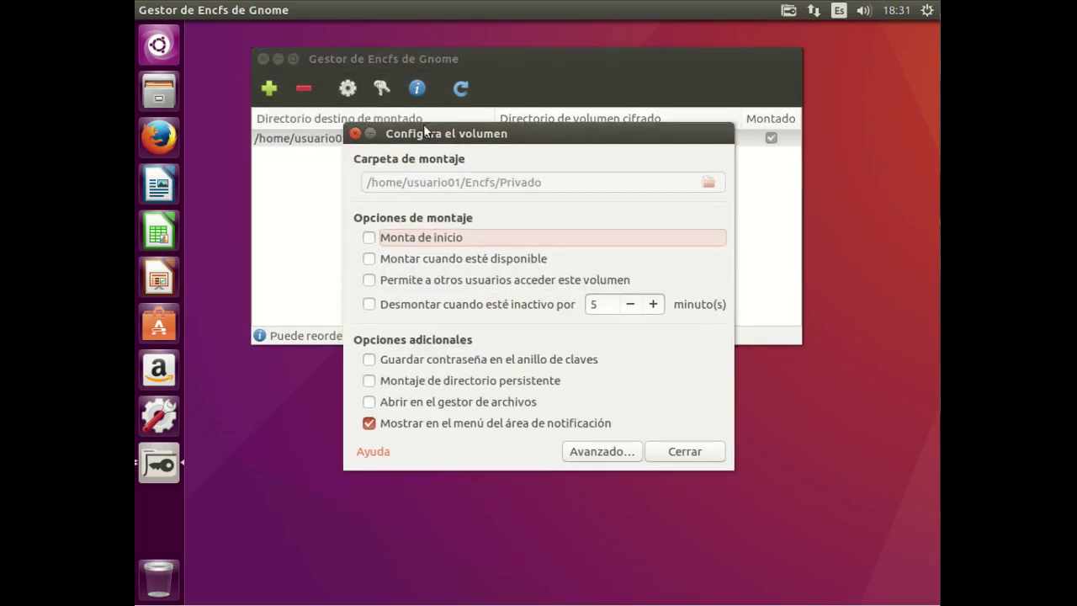
left_click(369, 240)
left_click(674, 444)
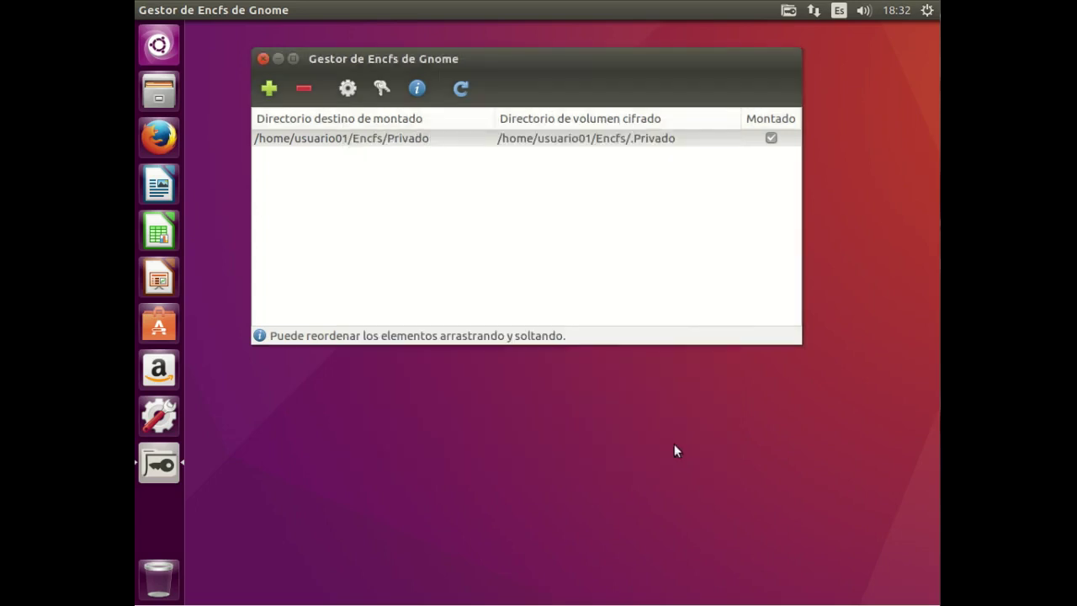
left_click(263, 59)
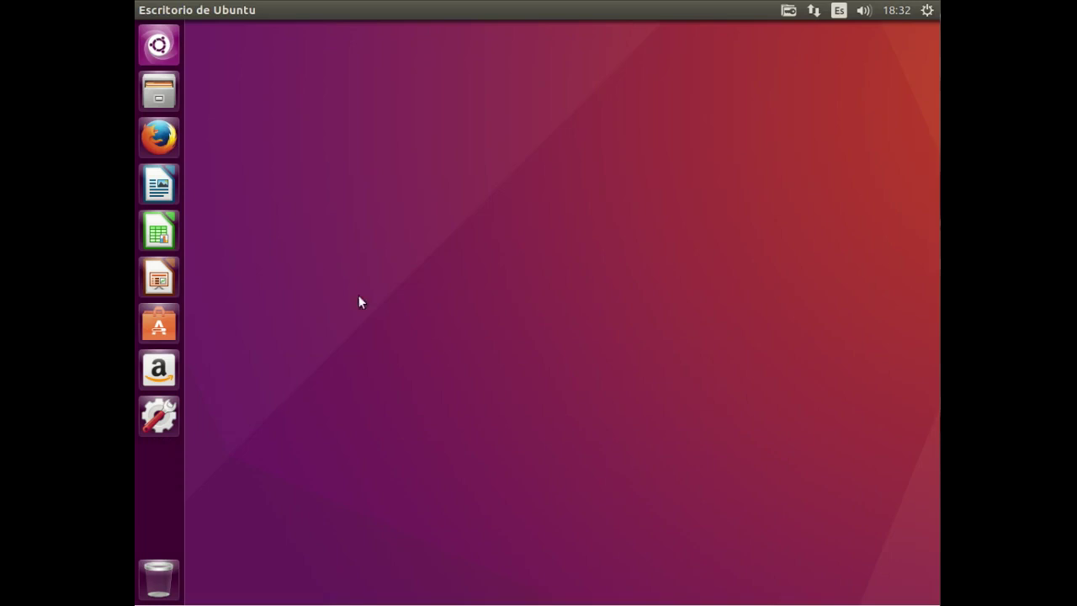
Step: Check the encrypted folders listed by the Encfs indicator and open the Privado volume in the file manager
left_click(791, 15)
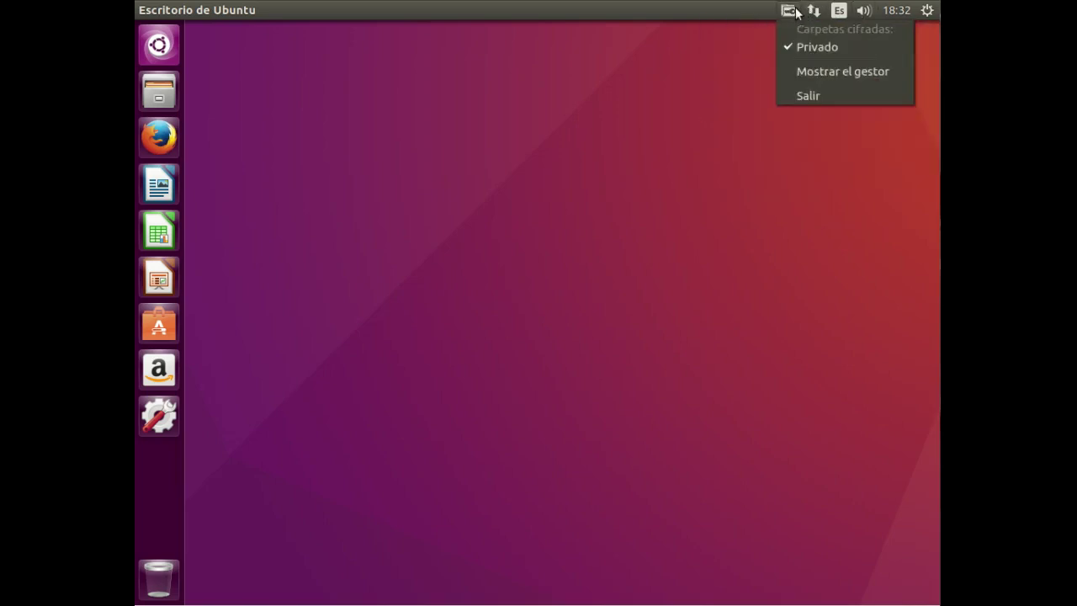
left_click(287, 326)
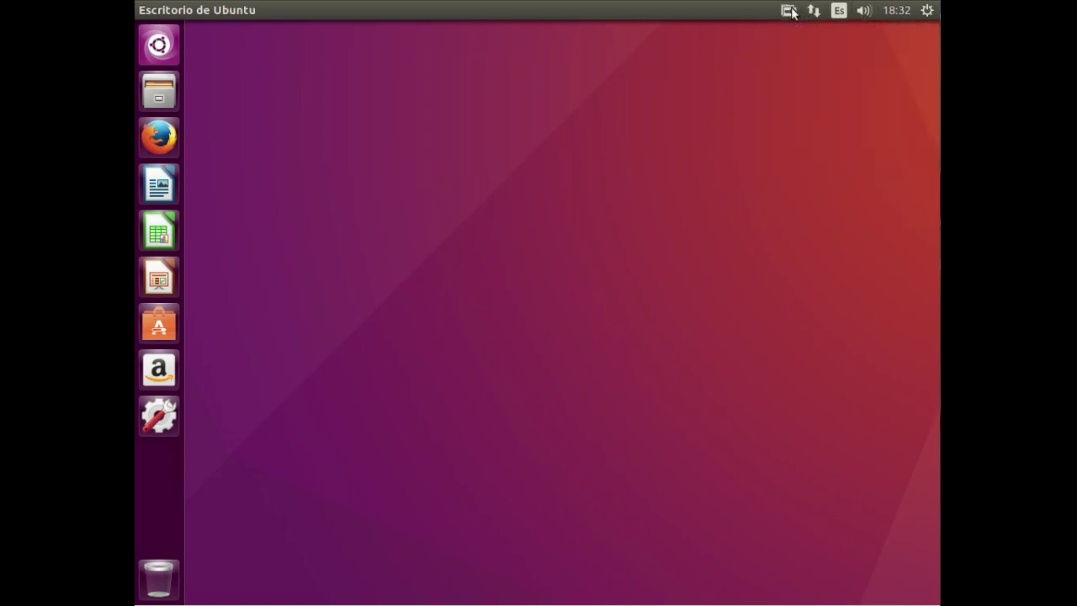
left_click(168, 91)
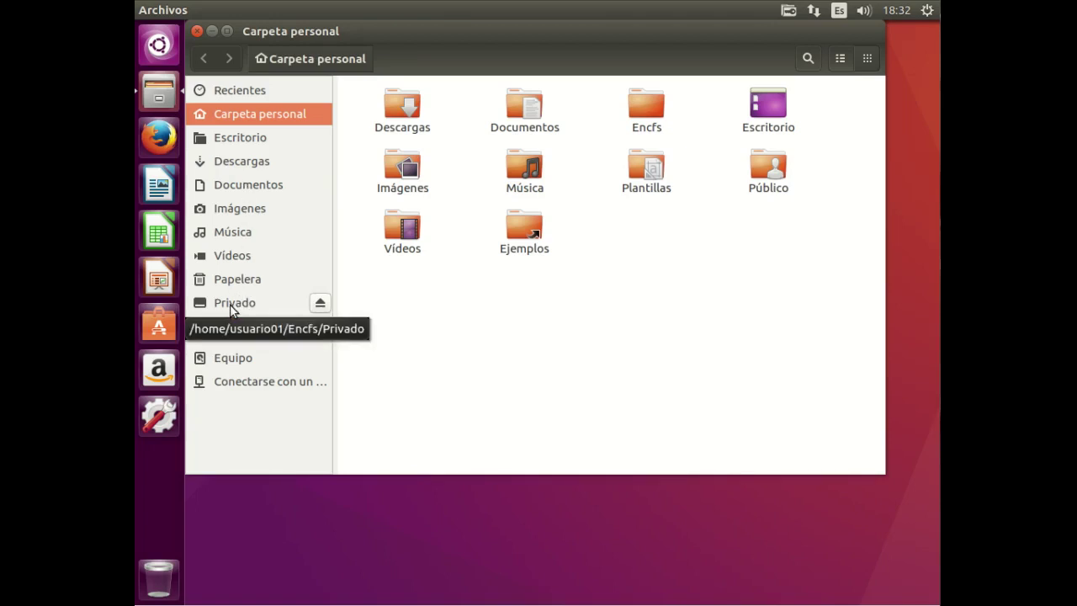
left_click(232, 304)
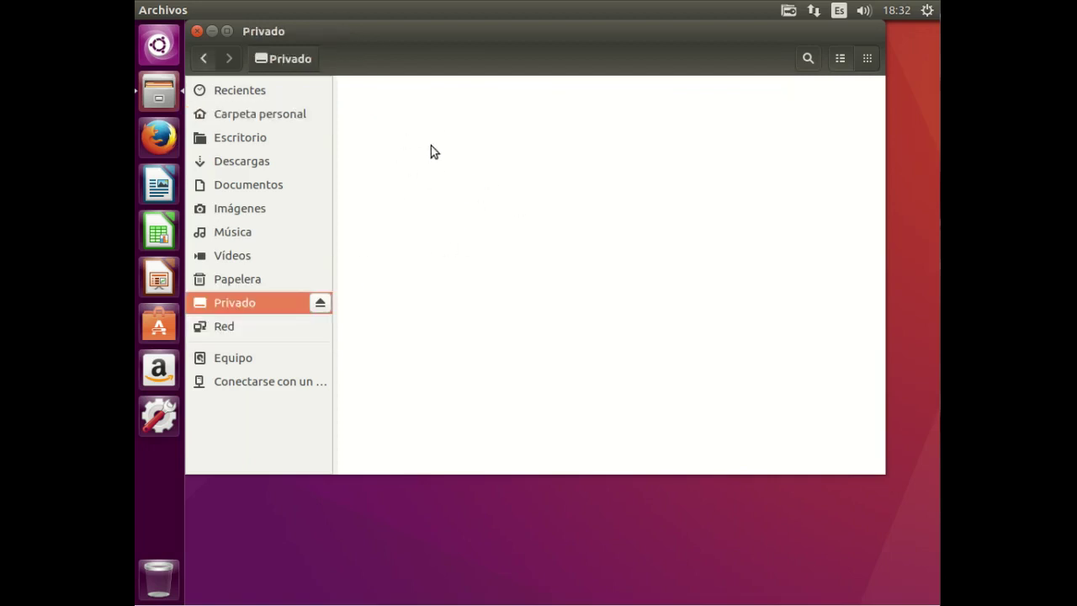
Step: Create an empty document named "Documento seguro" in the Privado volume
right_click(420, 119)
mouse_move(496, 150)
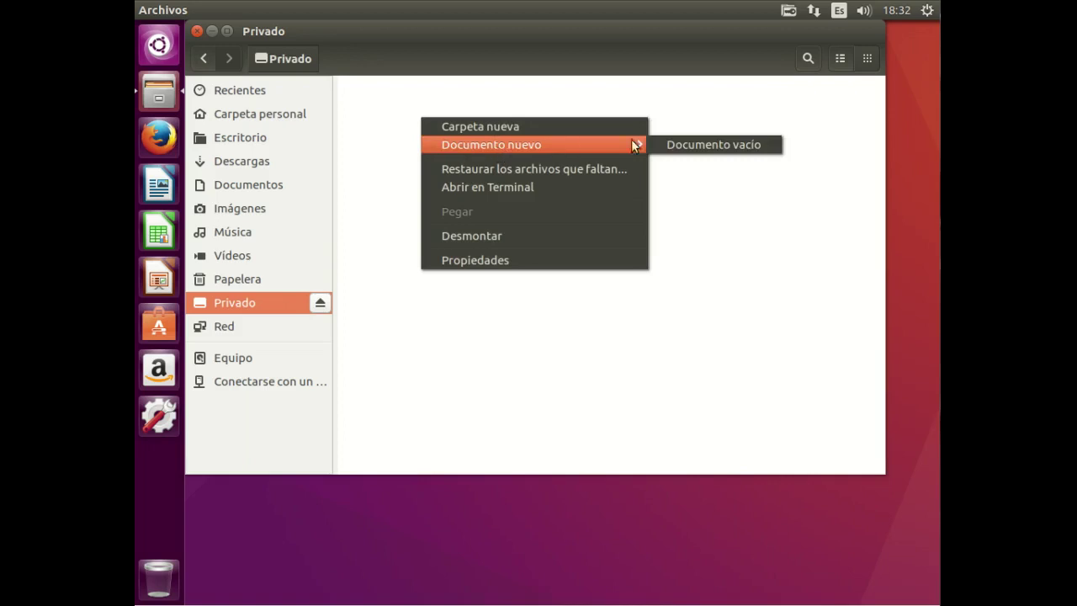
left_click(701, 145)
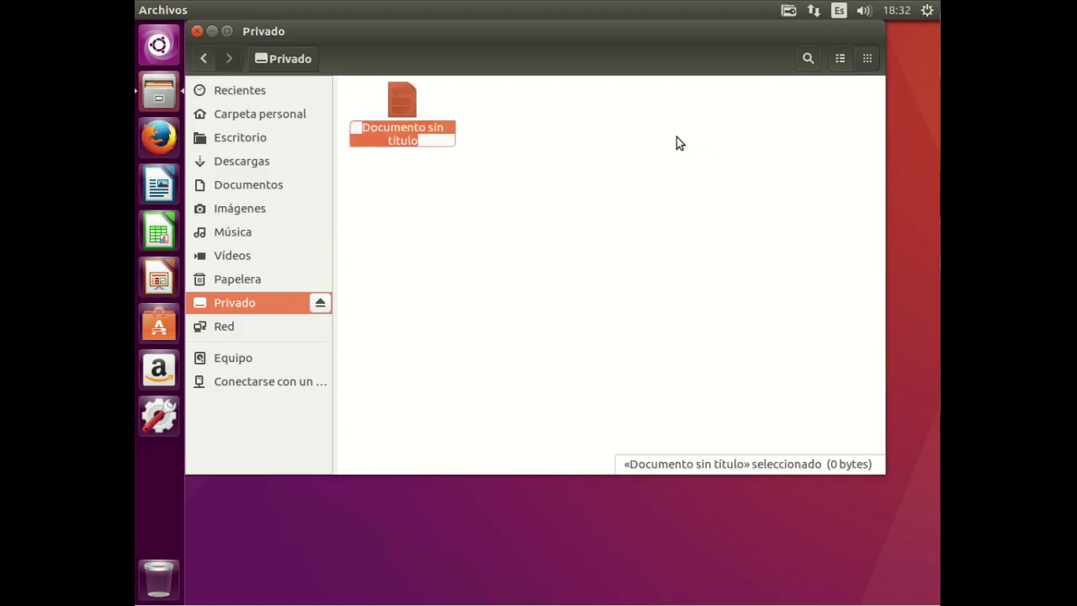
type("Docuen")
key("BackSpace")
key("BackSpace")
type("mento seguro")
key("Return")
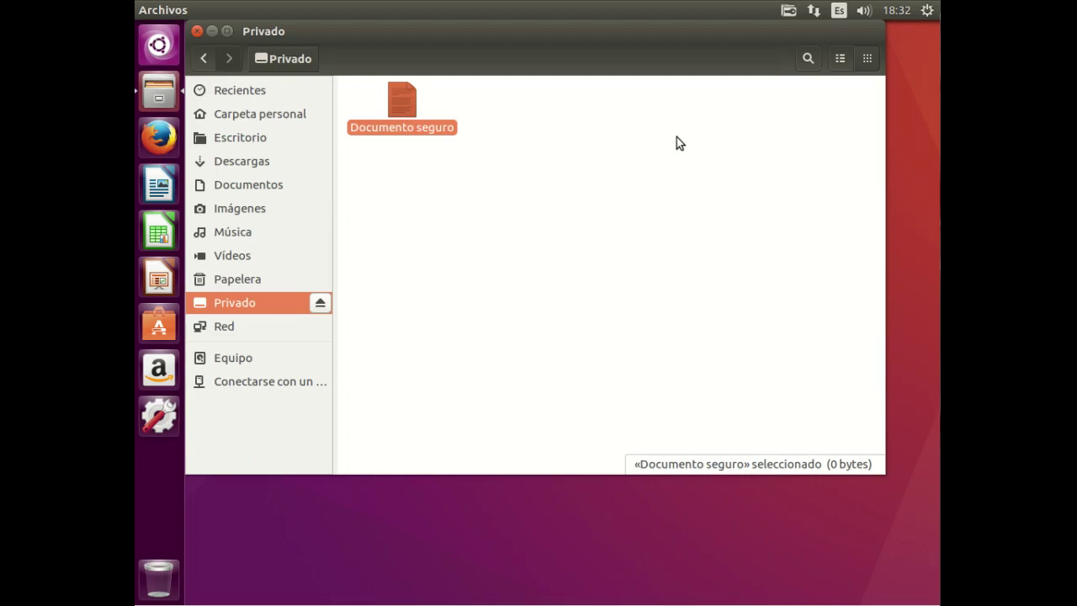
Step: Write "Con información cifrada" in Documento seguro, save the file and close the text editor
double_click(399, 102)
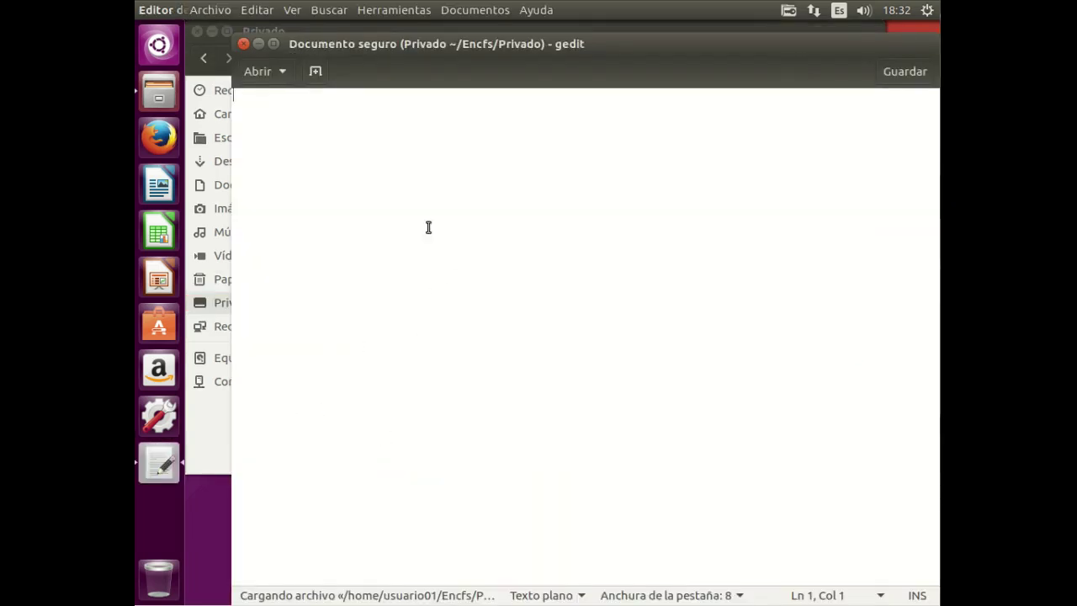
type("Con infor")
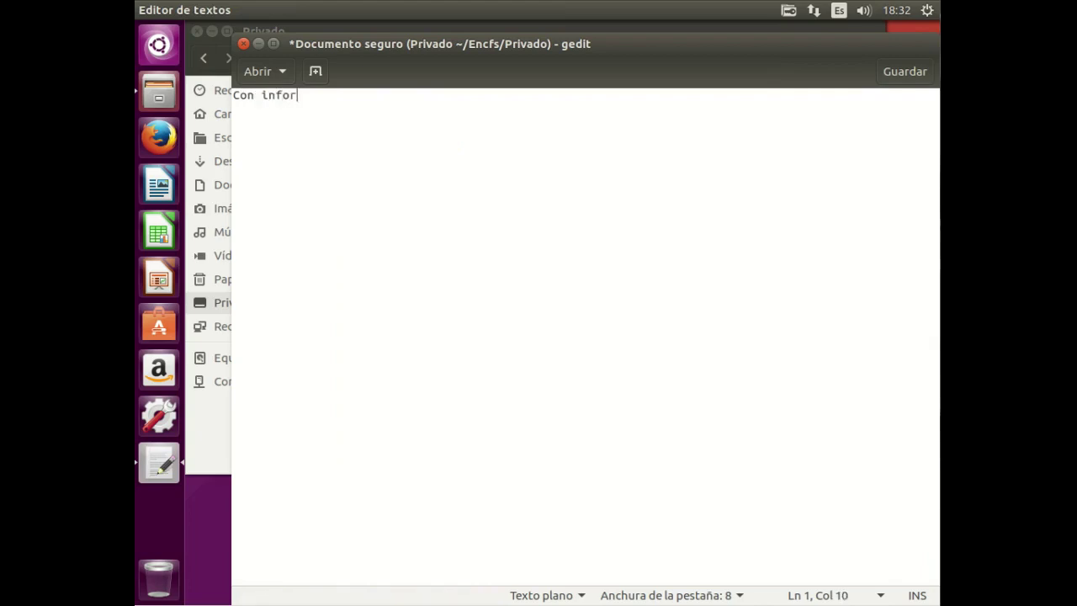
type("mación cifrada")
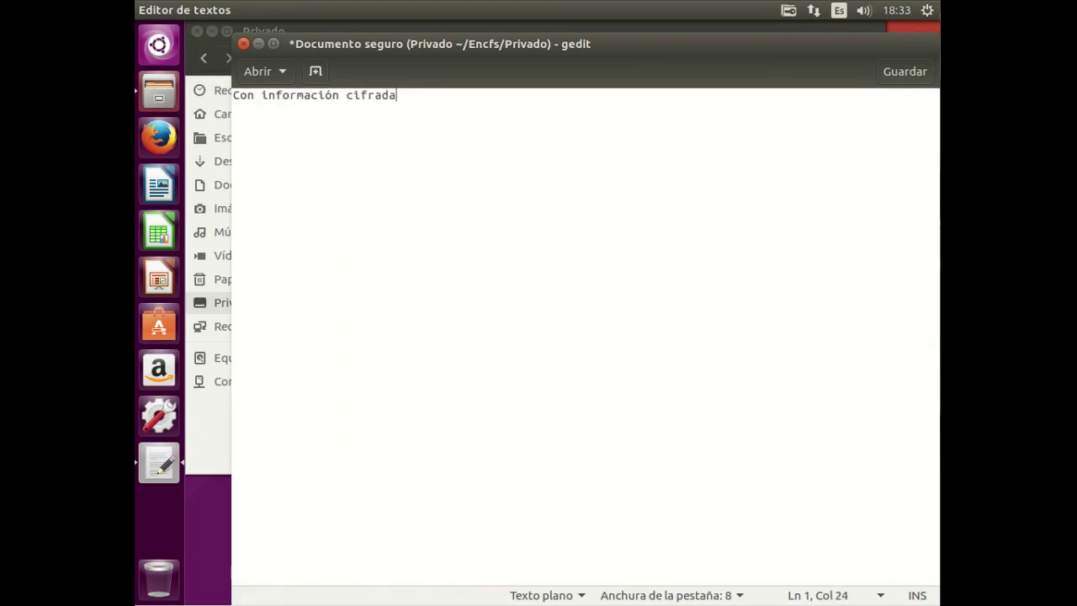
left_click(907, 71)
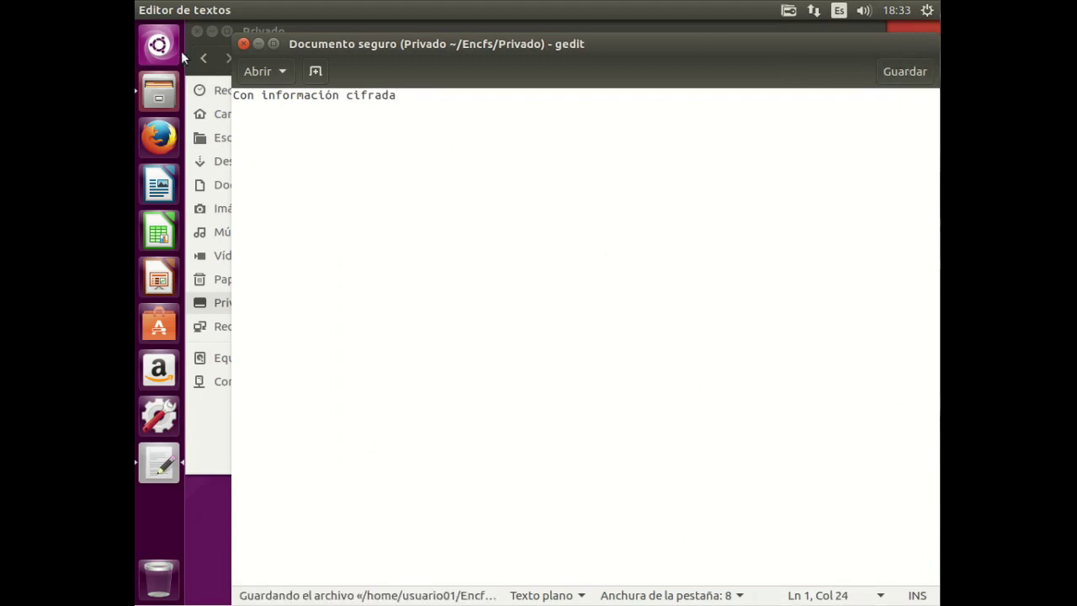
left_click(243, 43)
left_click(457, 257)
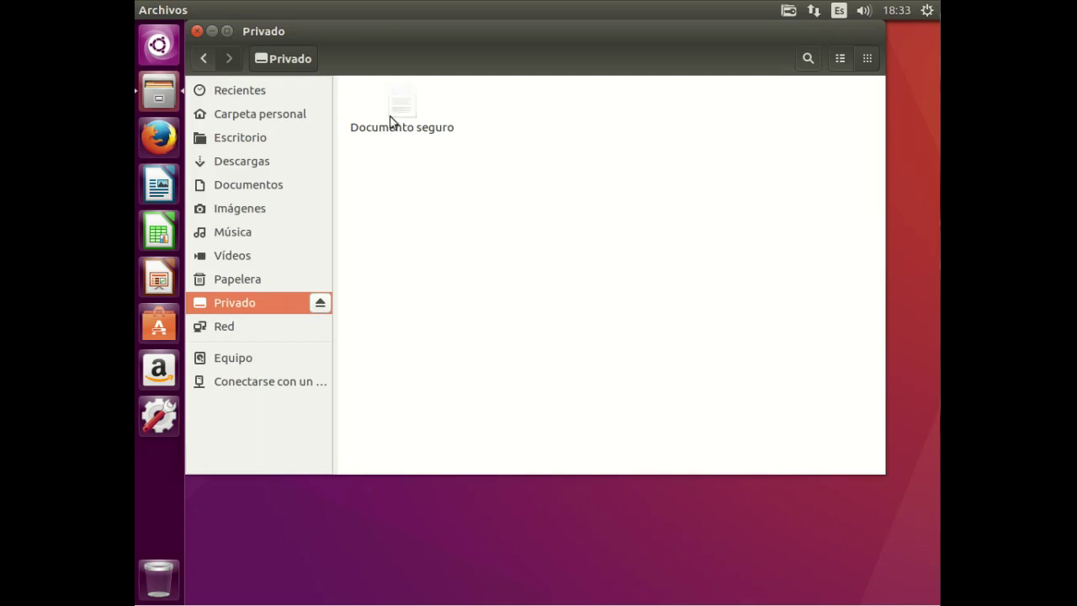
Step: Close the Privado folder window and log out of the Usuario 01 session
left_click(197, 30)
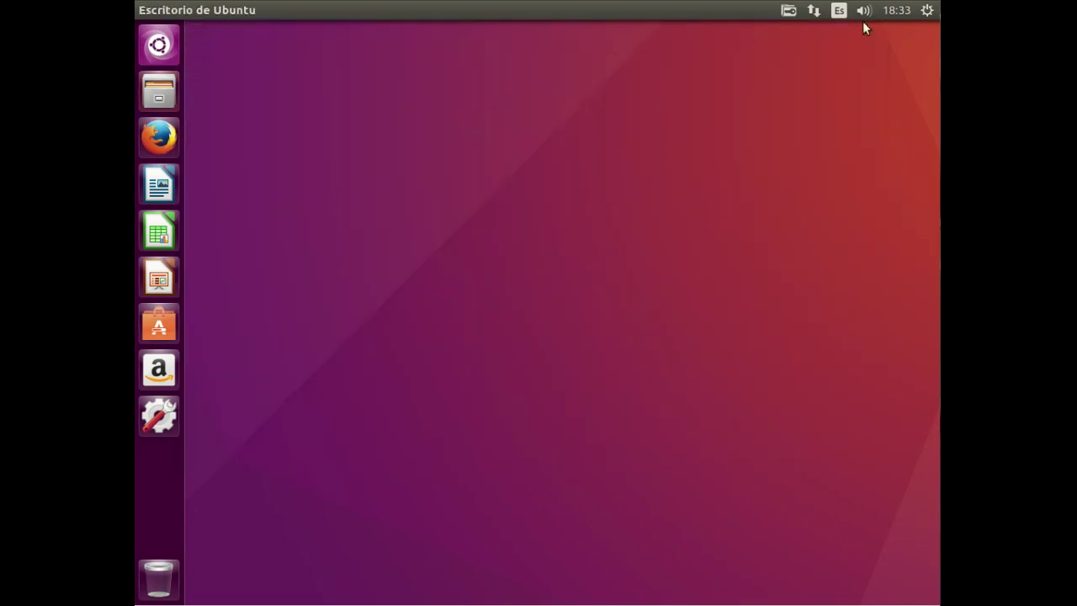
left_click(928, 10)
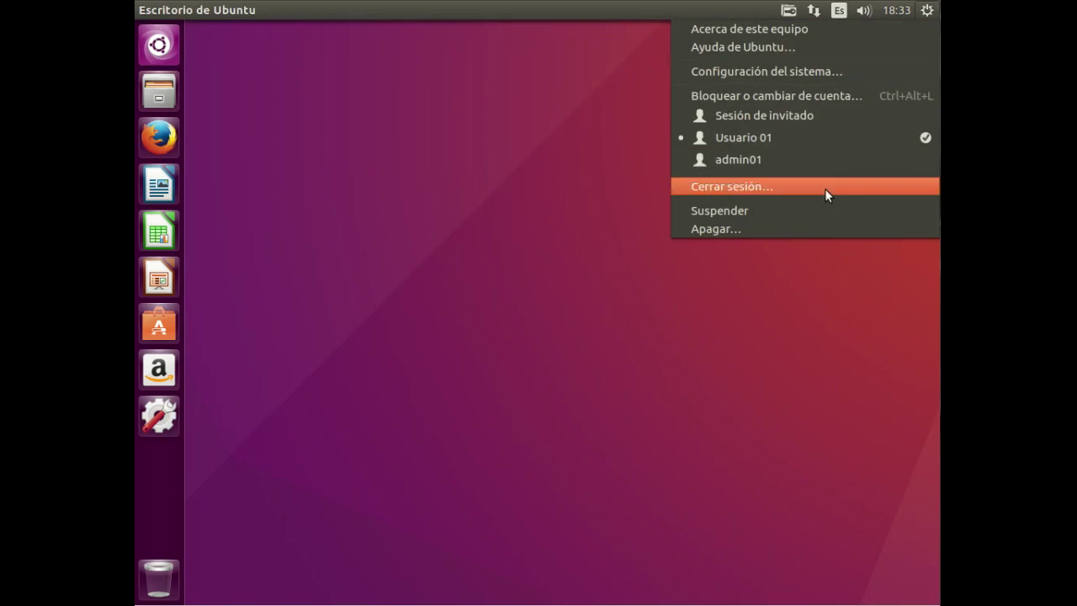
left_click(825, 188)
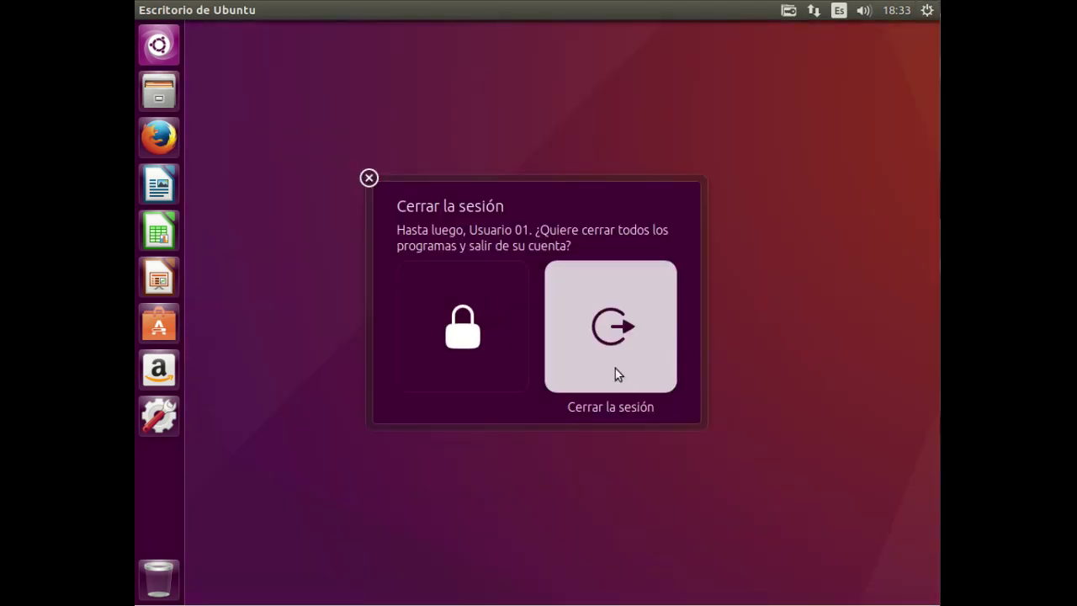
left_click(646, 370)
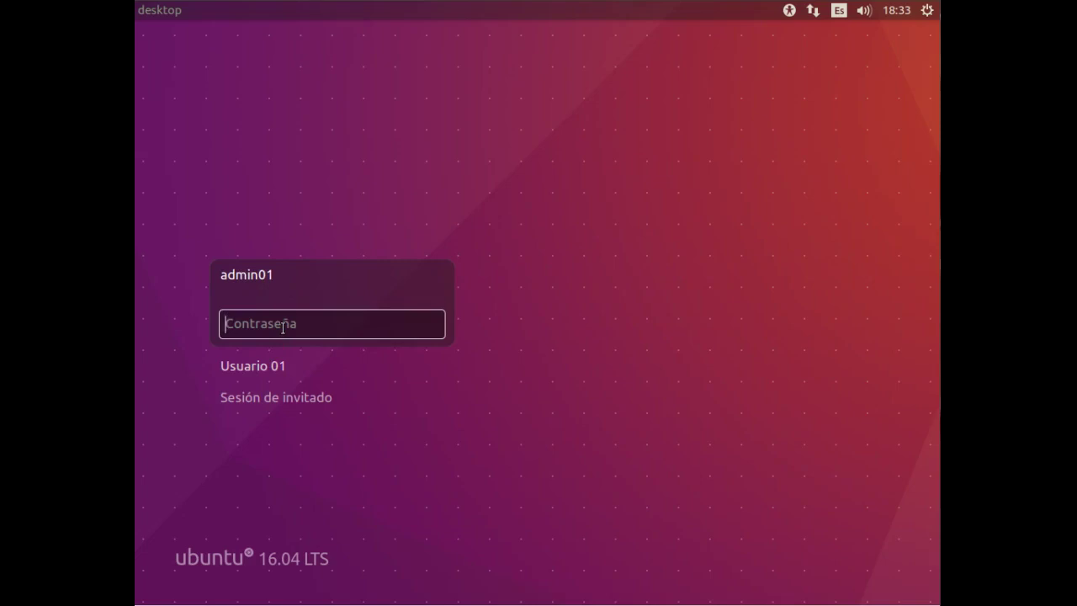
Step: Log in to the admin01 account with its password and open a maximized Terminal window
type("*******")
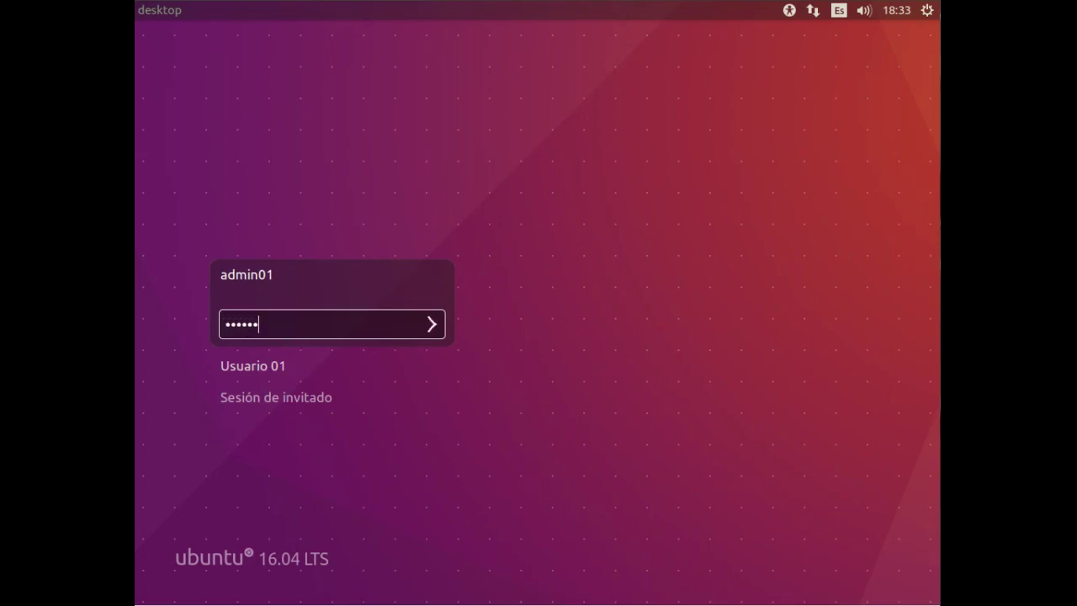
key("Return")
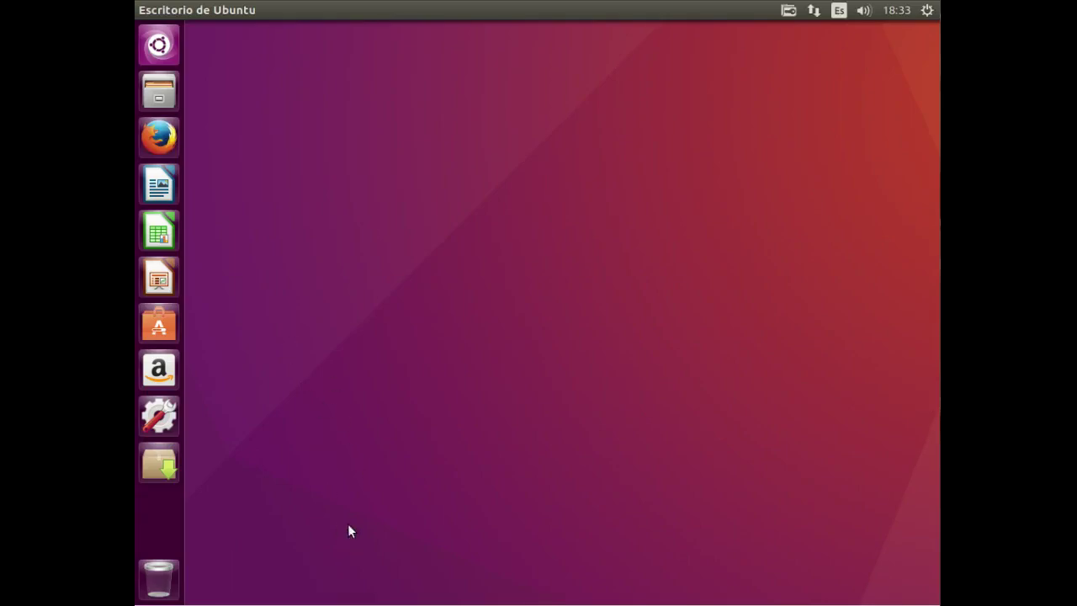
left_click(158, 53)
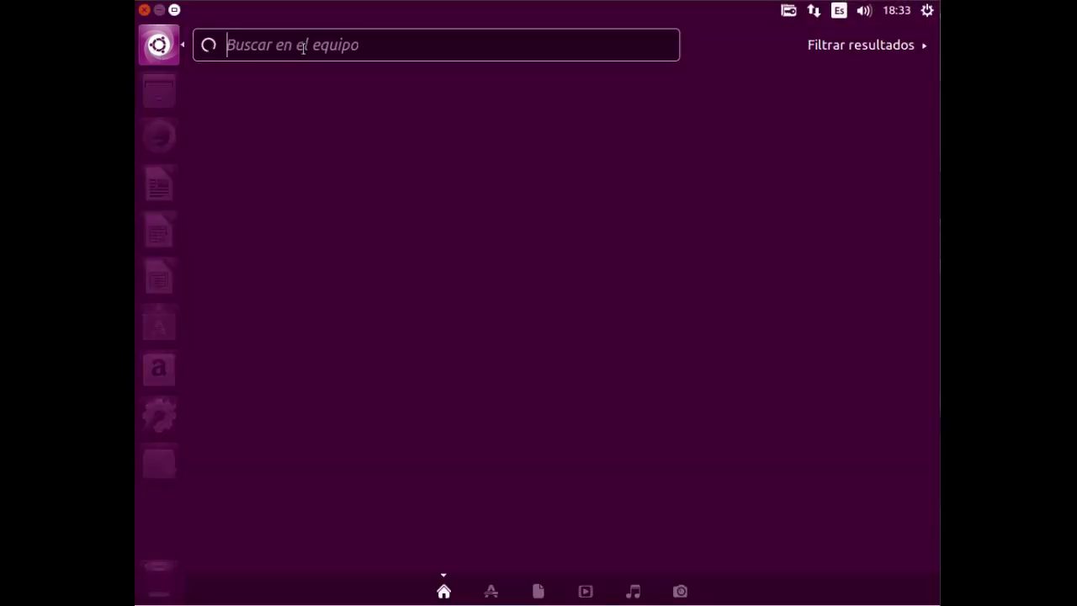
type("termina")
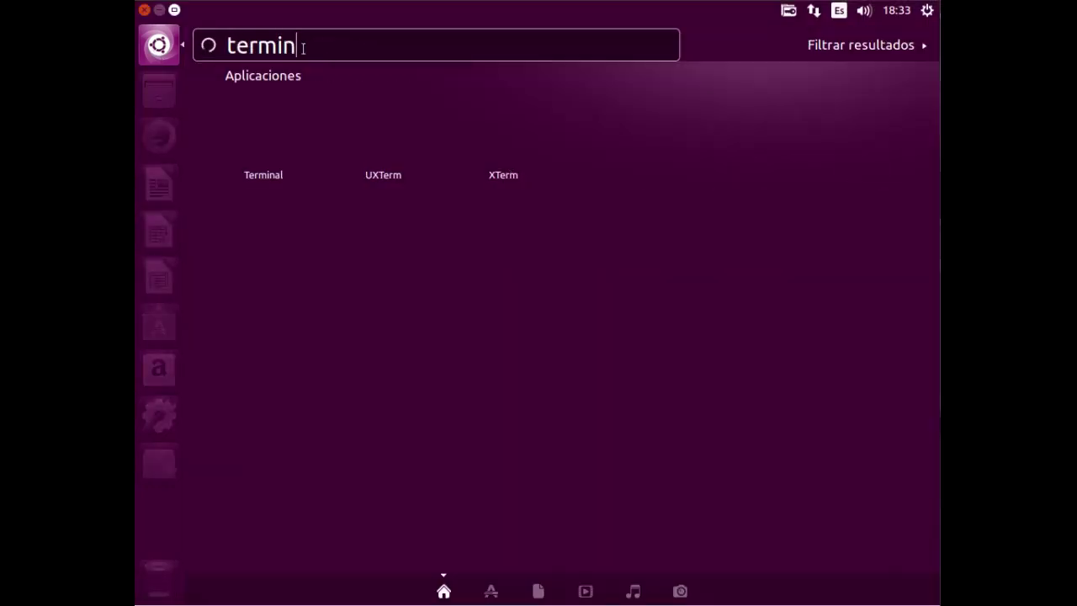
left_click(260, 137)
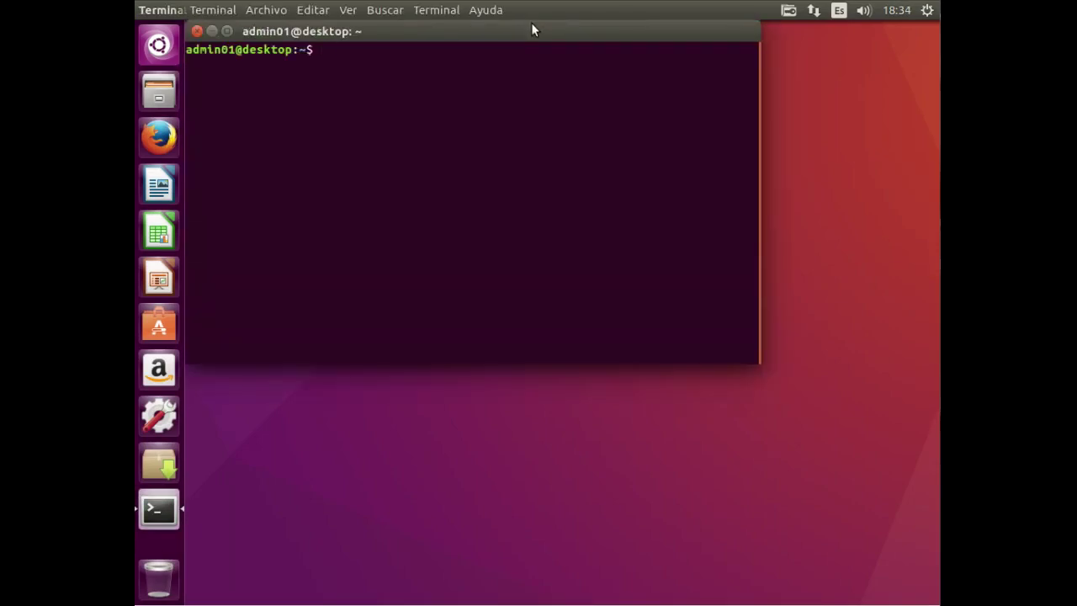
double_click(532, 26)
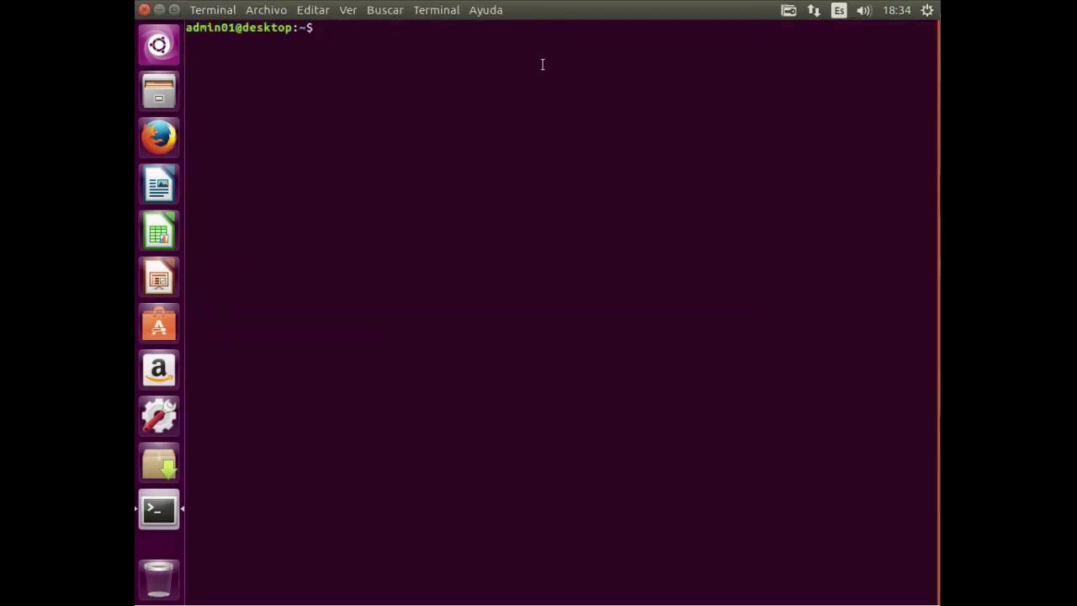
Step: Change to the /home/usuario01/ directory and list all its contents with ls -la
type("cd /home")
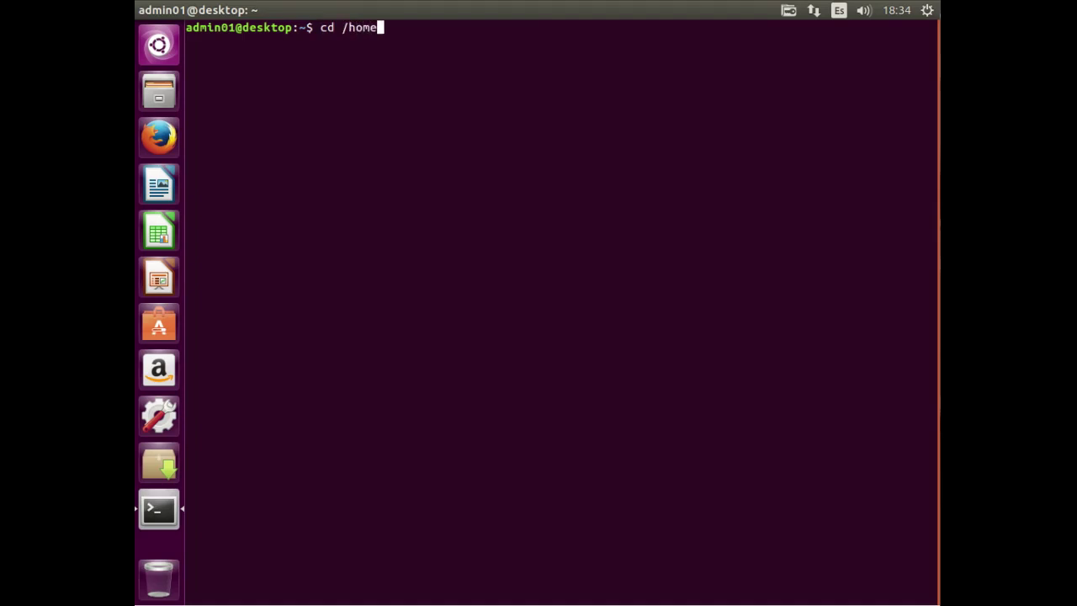
type("/u")
key("Tab")
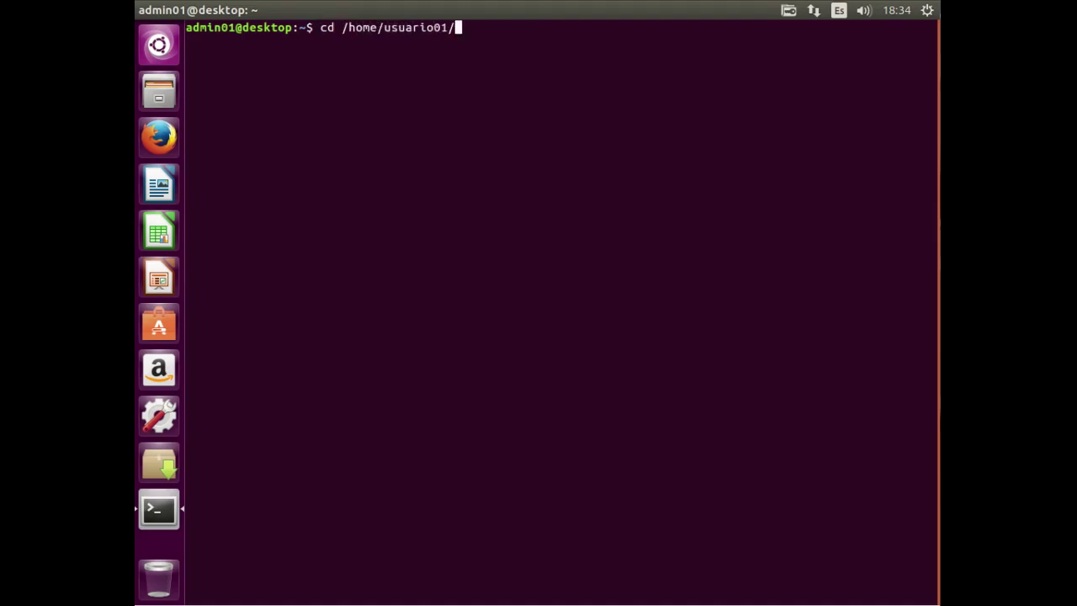
key("Return")
type("ls")
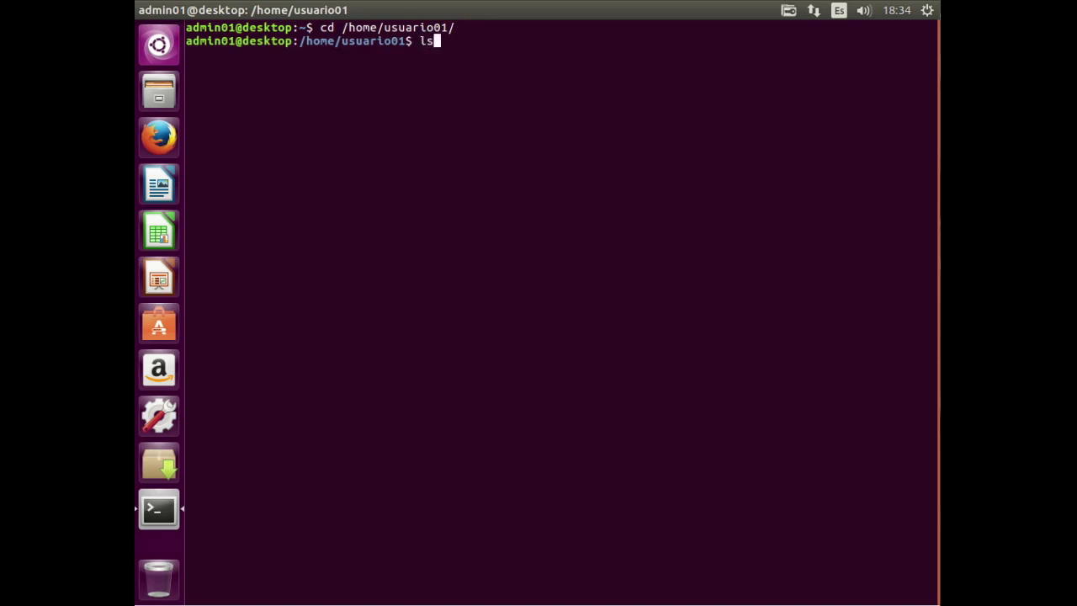
type(" -la")
key("Return")
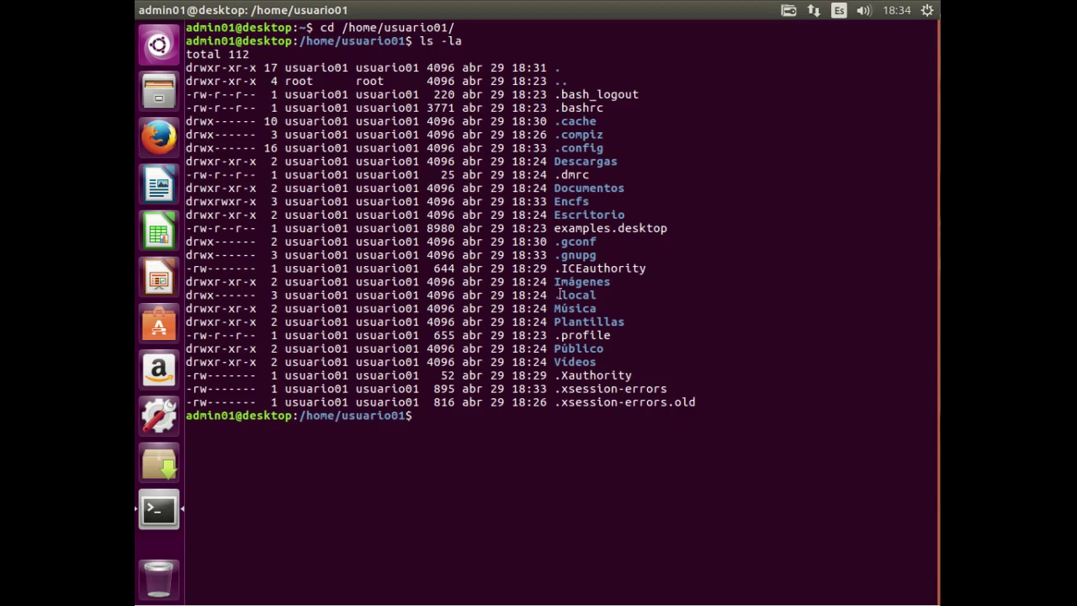
Step: Change to the Encfs directory and list its contents with ls and, including hidden entries, with ls -la
left_click_drag(593, 201, 553, 201)
type("cd En")
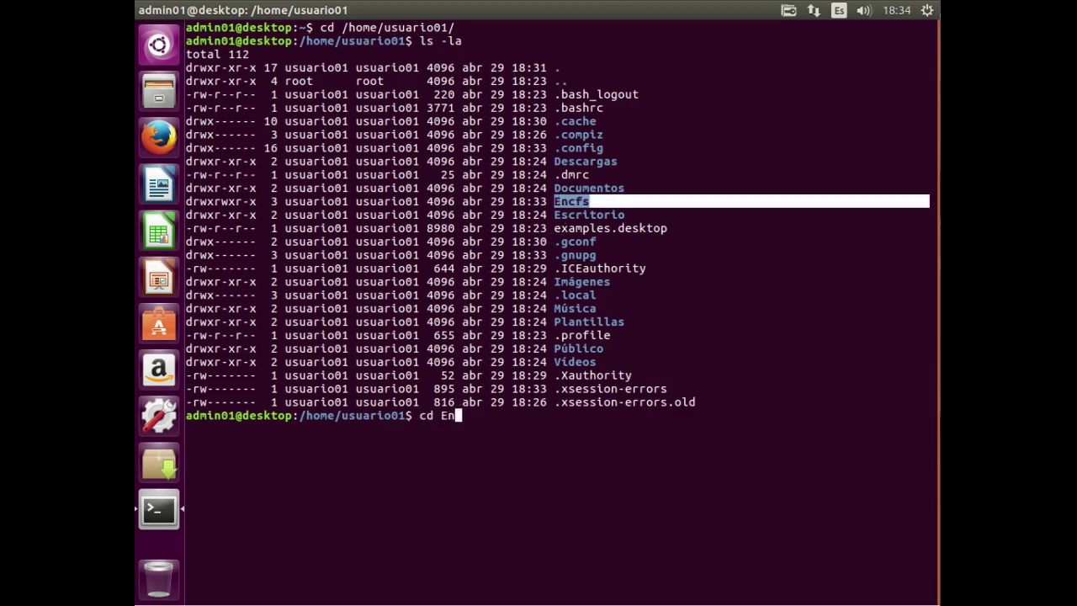
key("Tab")
key("Return")
type("ls")
key("Return")
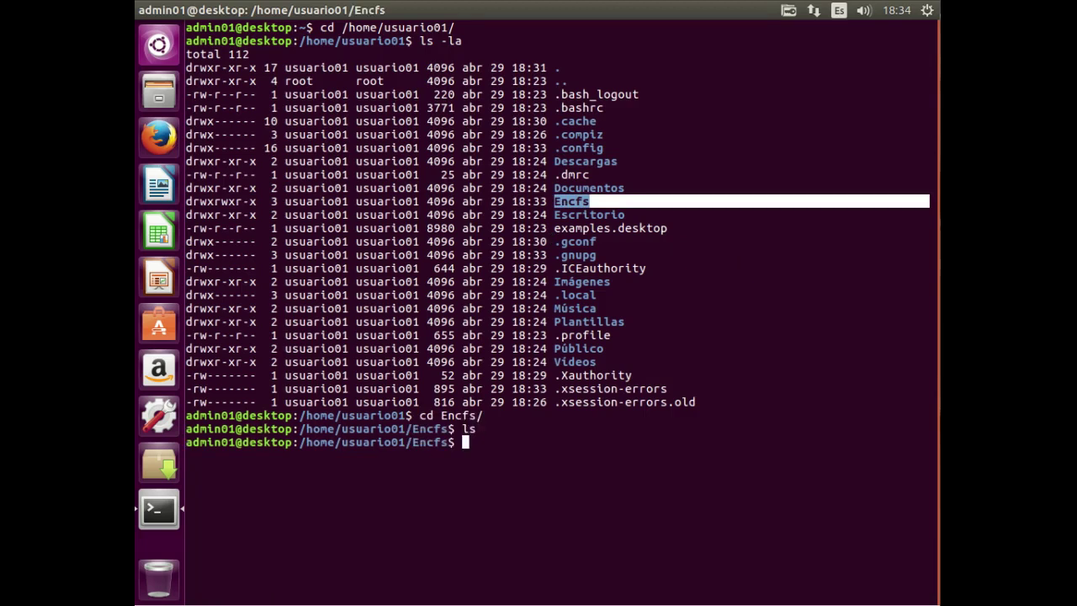
type("ls -la")
key("Return")
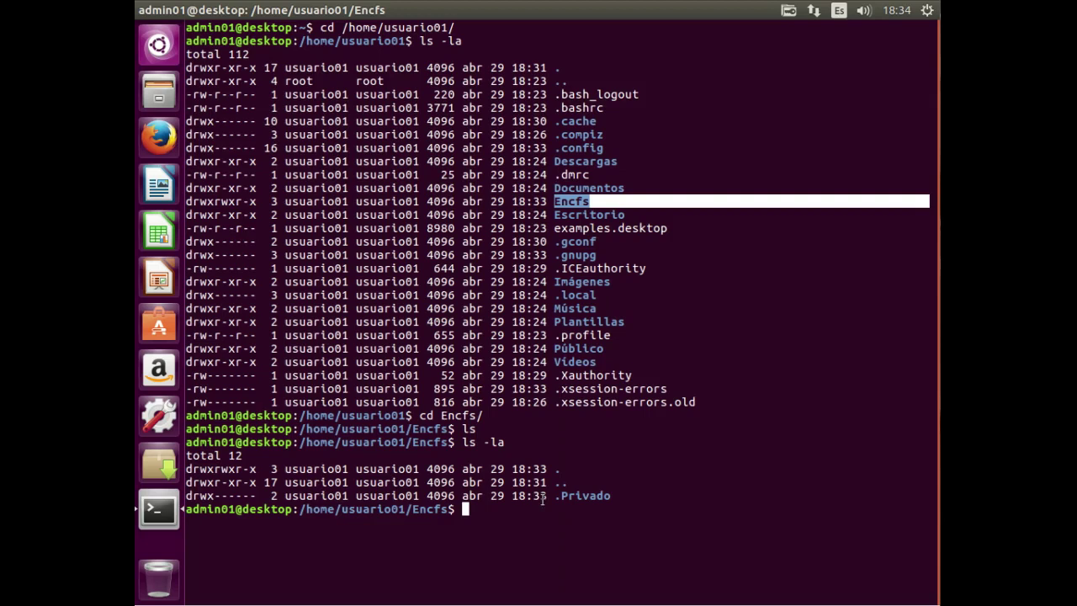
Step: Try to enter the hidden .Privado directory as admin01
type("cd .P")
key("Tab")
key("Return")
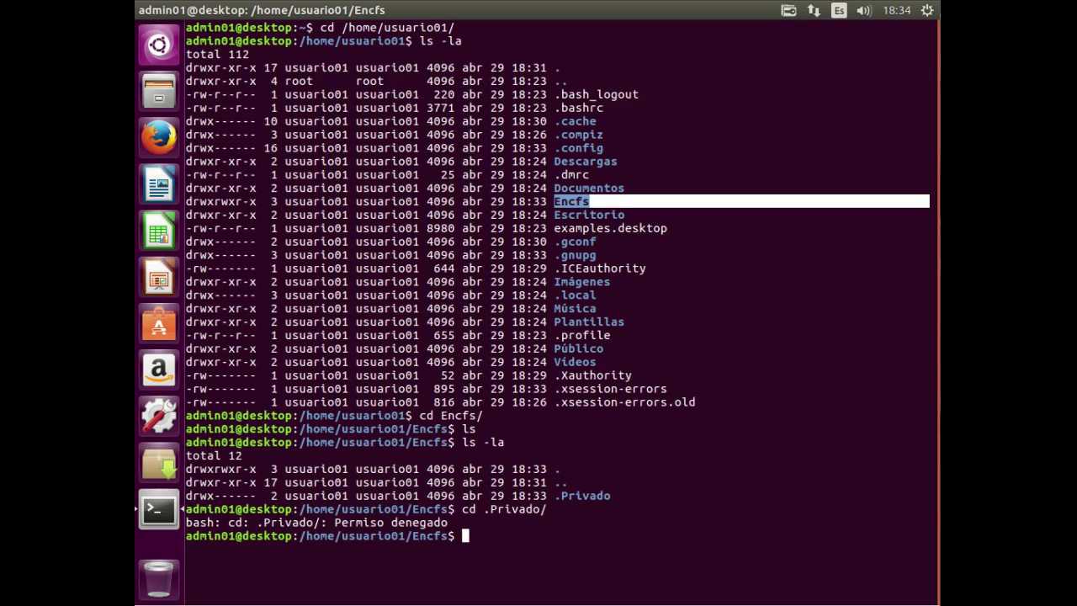
Step: Start a root shell with sudo su, entering the admin01 account password
type("sudo su")
key("Return")
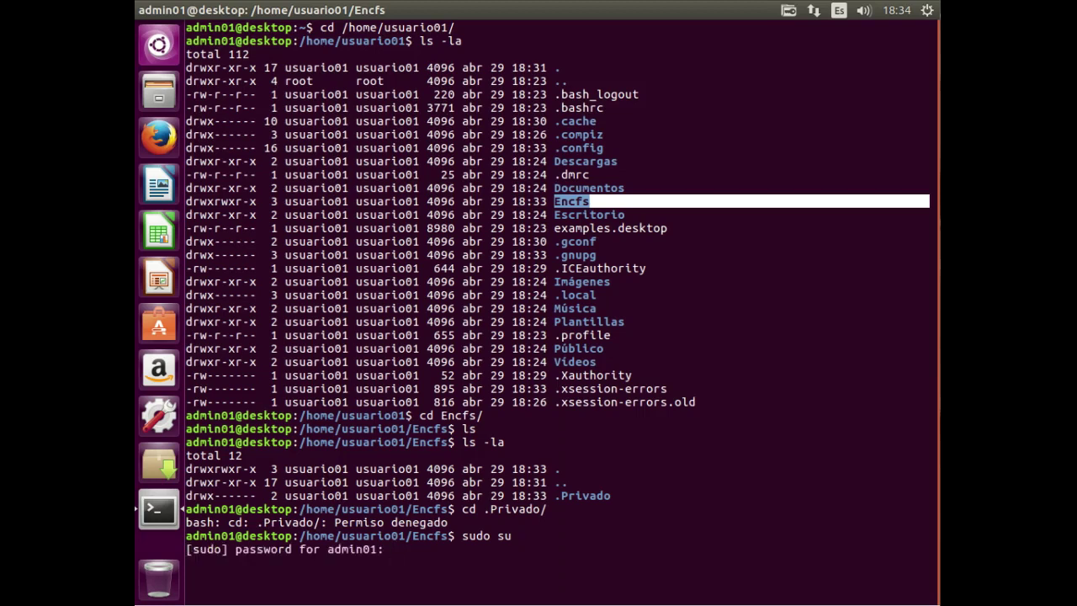
key("Return")
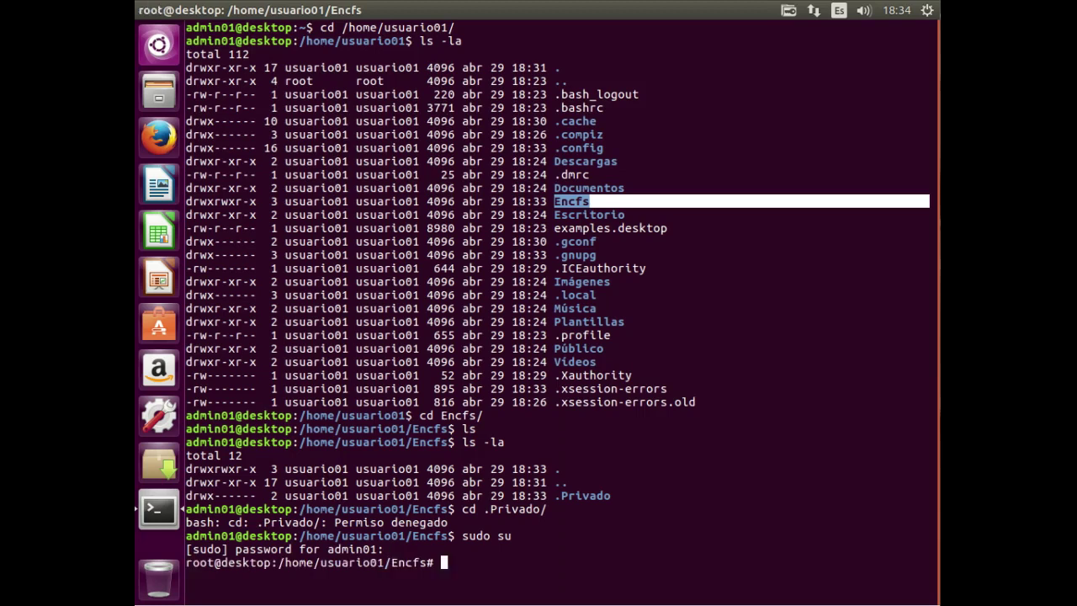
Step: Change to the .Privado directory as root and list its files with ls and ls -l
type("cd En")
key("BackSpace")
key("BackSpace")
type(".Privado/")
key("Return")
type("ls")
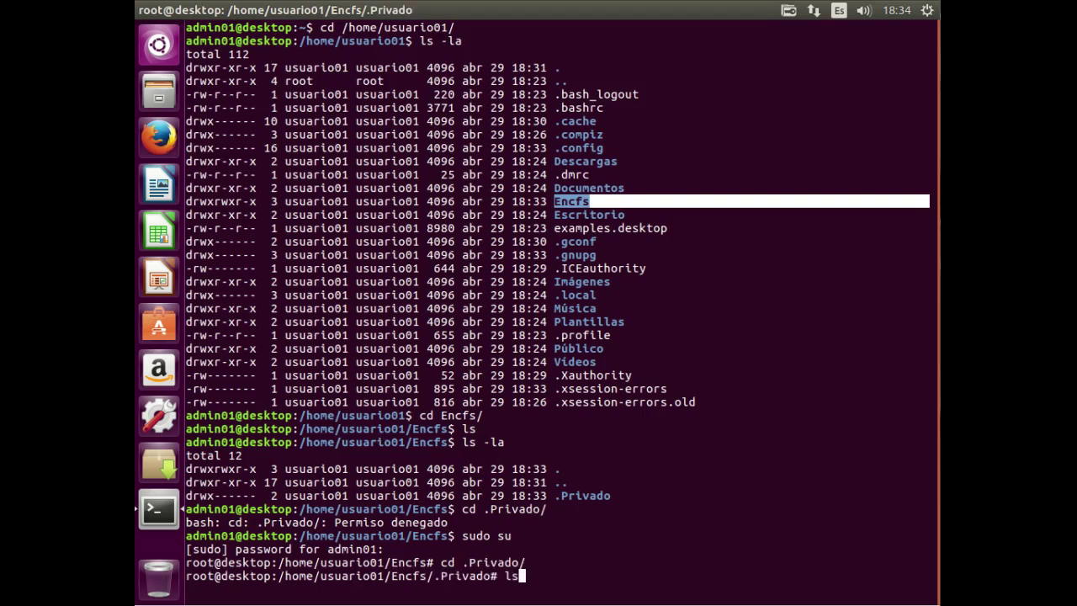
key("Return")
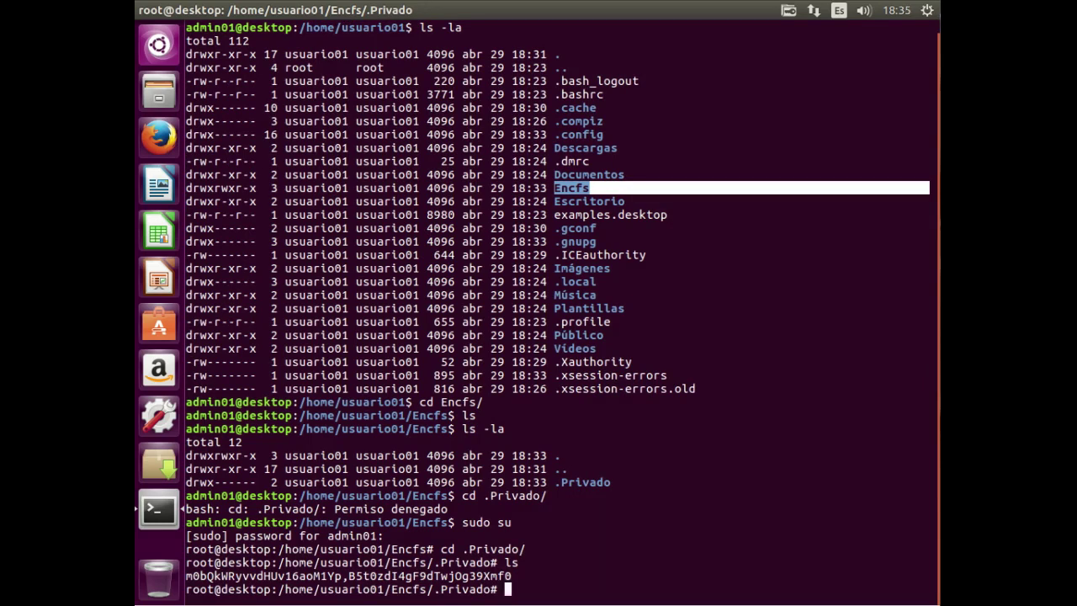
type("ls -l")
key("Return")
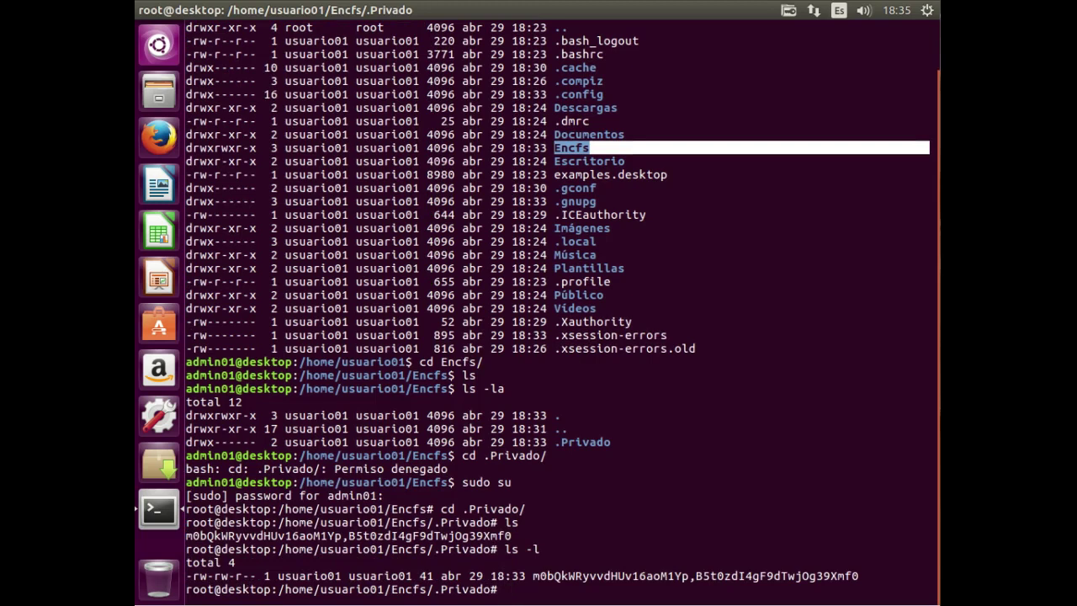
Step: Exit the root shell and the terminal, and log out of the admin01 session
type("exit")
key("Return")
type("exit")
key("Return")
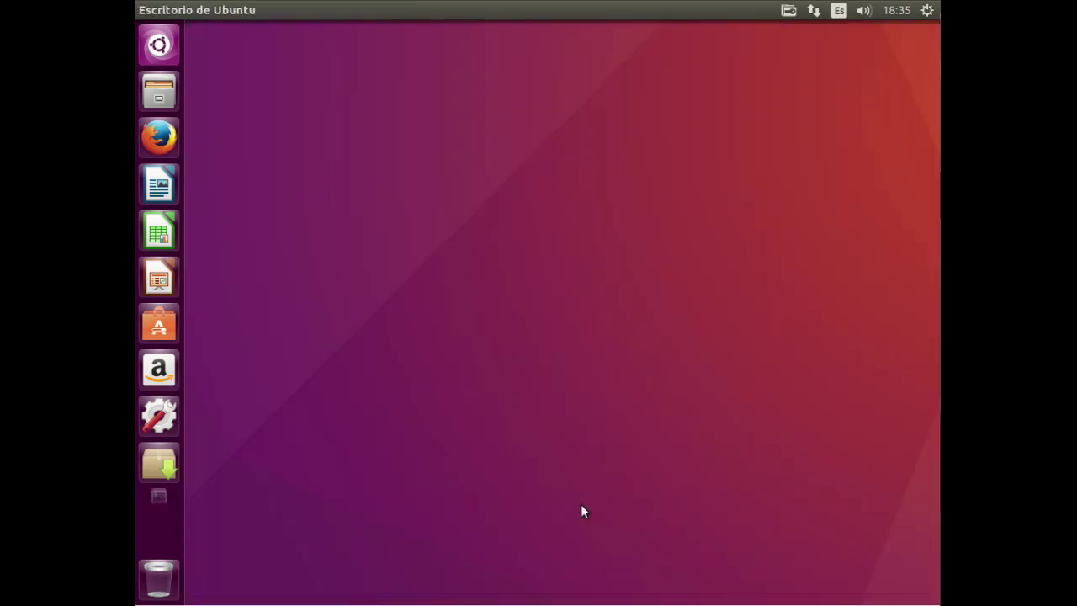
left_click(924, 15)
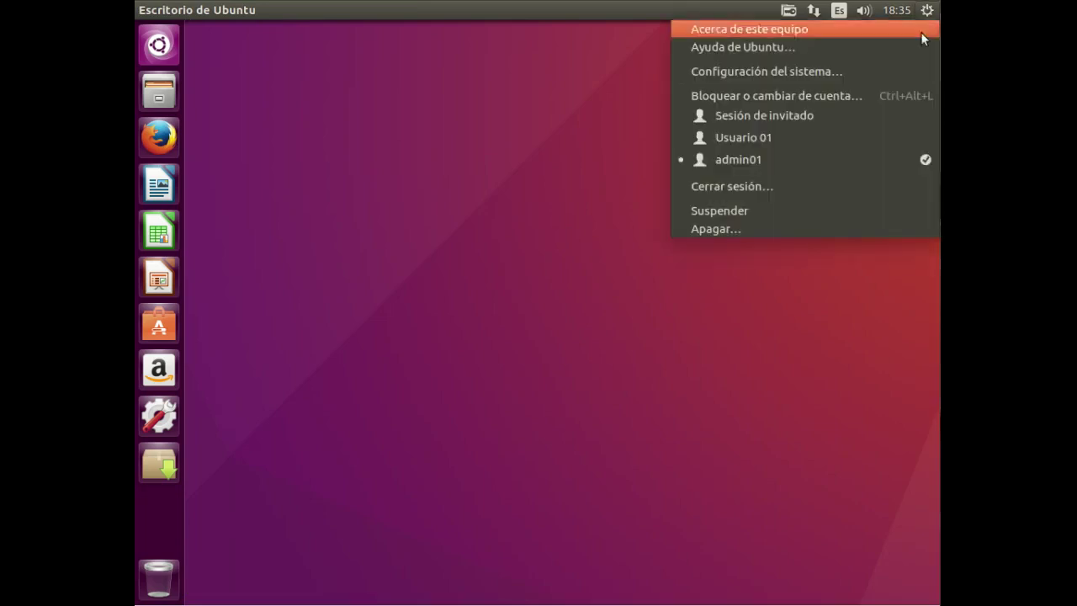
left_click(853, 183)
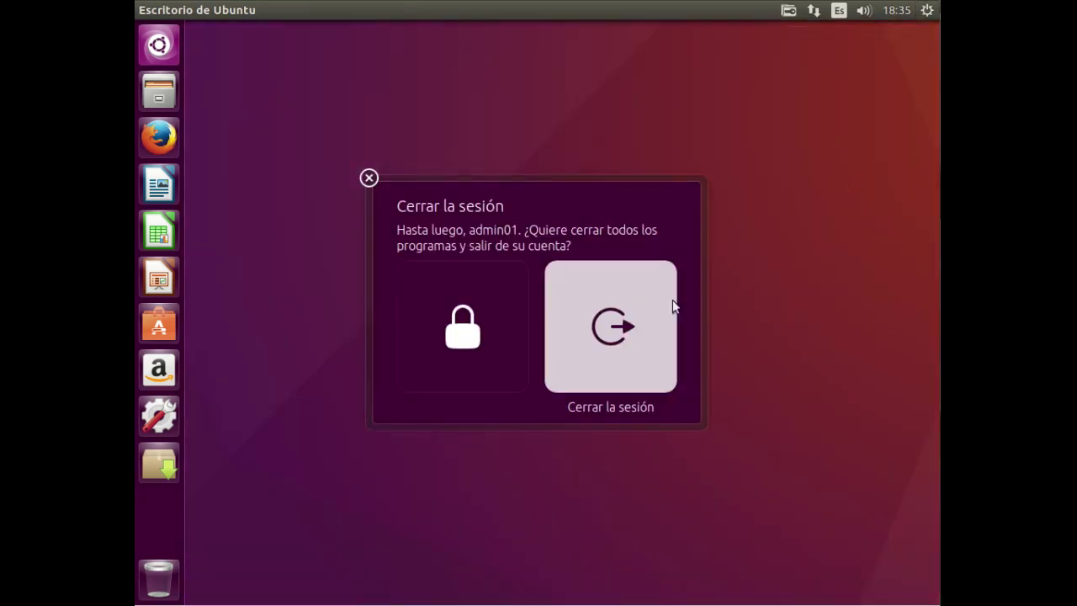
left_click(586, 323)
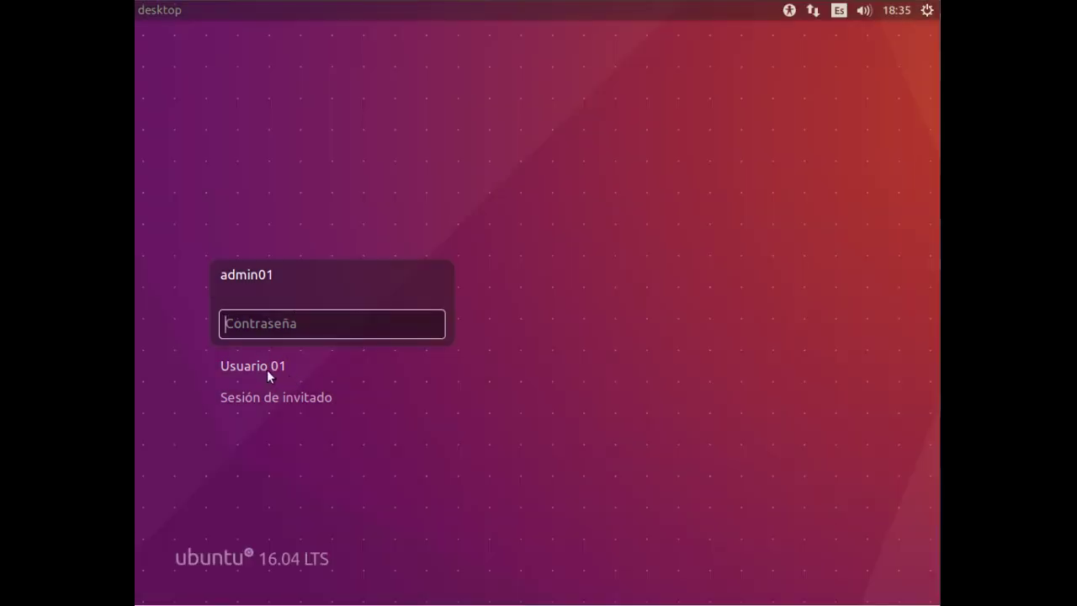
Step: Select the Usuario 01 account on the login screen and log in with its password
left_click(267, 368)
left_click(254, 241)
left_click(262, 363)
type("******")
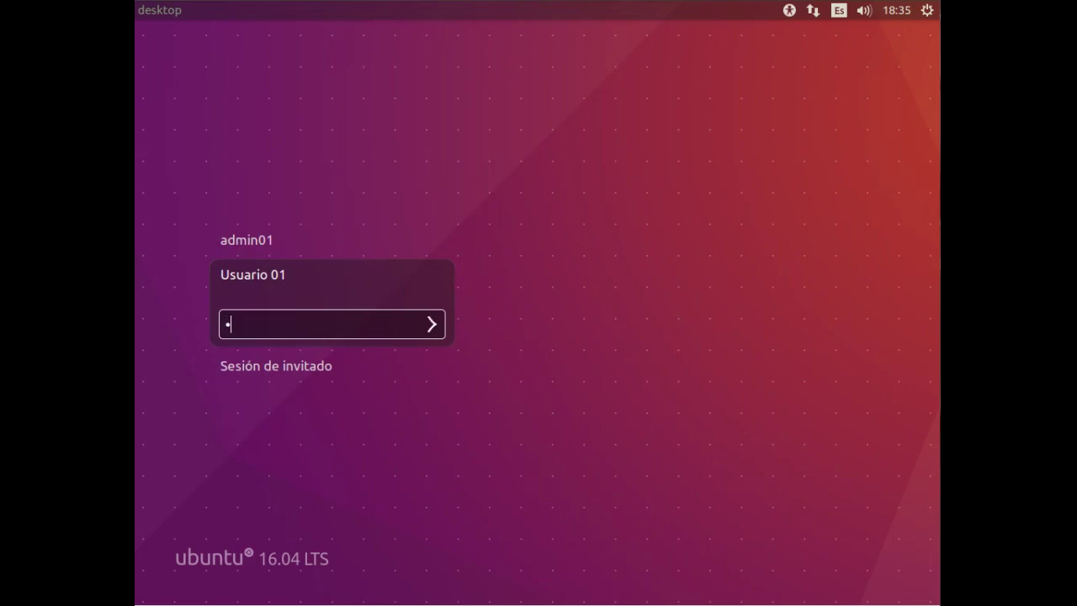
key("Return")
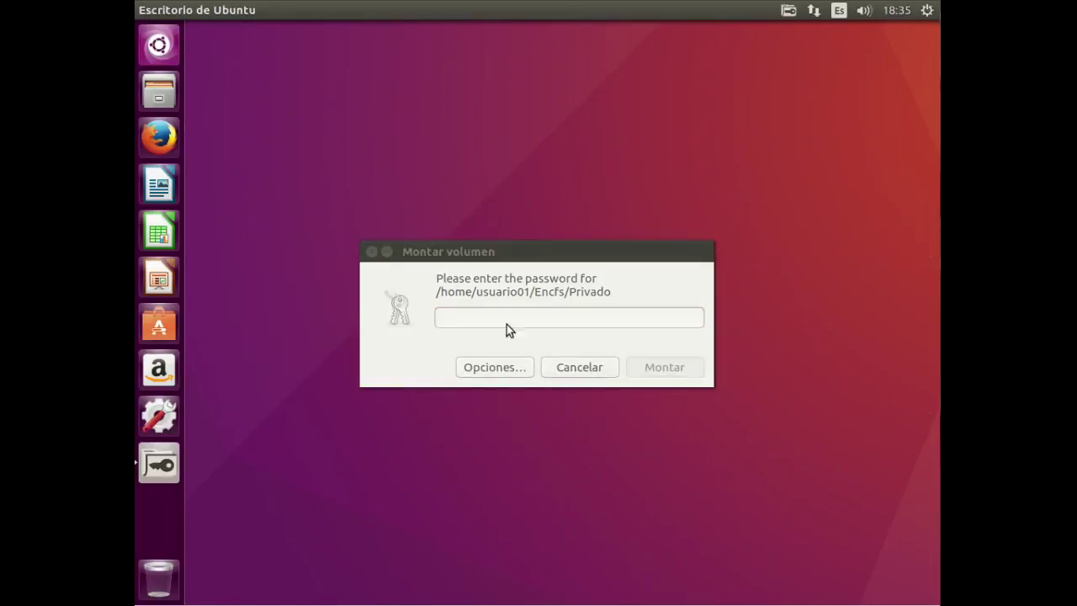
Step: Enter the password for the Privado volume, review its mount options without changing them, and mount the volume
left_click_drag(544, 247, 519, 181)
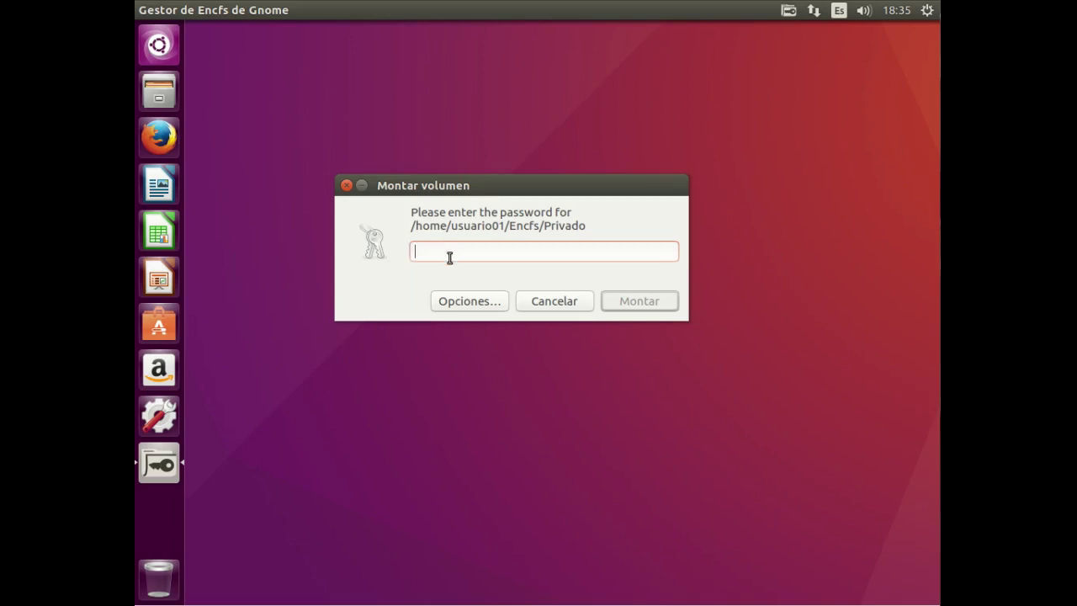
type("••••••")
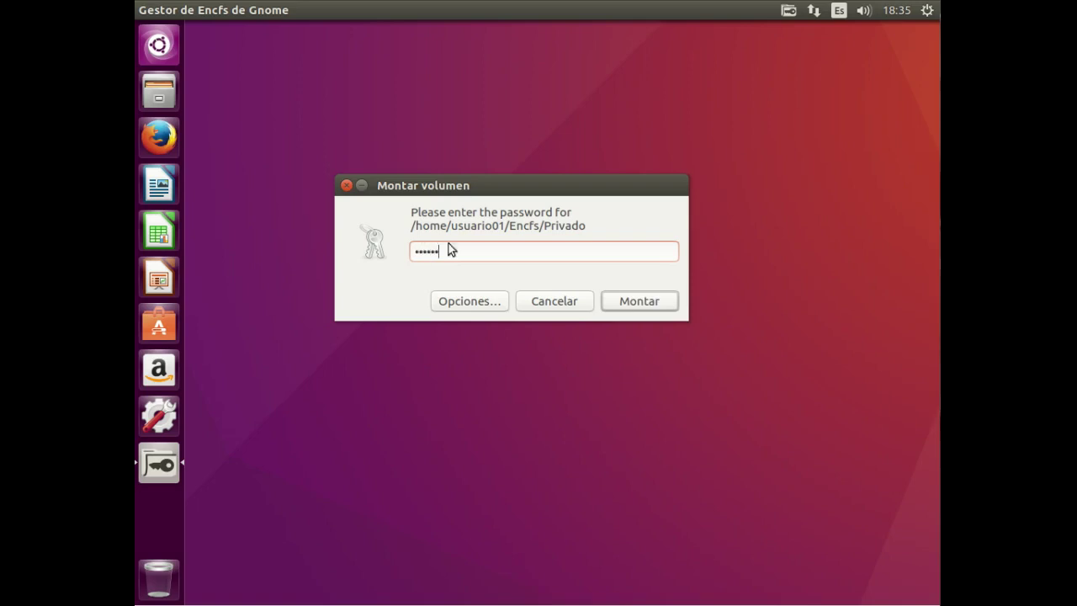
left_click(496, 305)
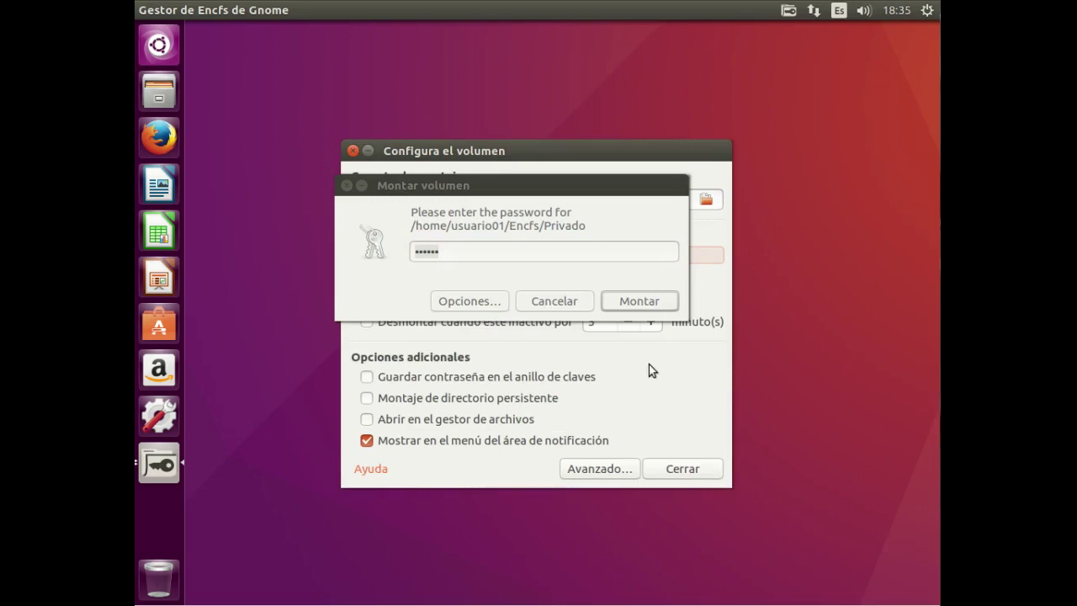
left_click_drag(628, 154, 766, 253)
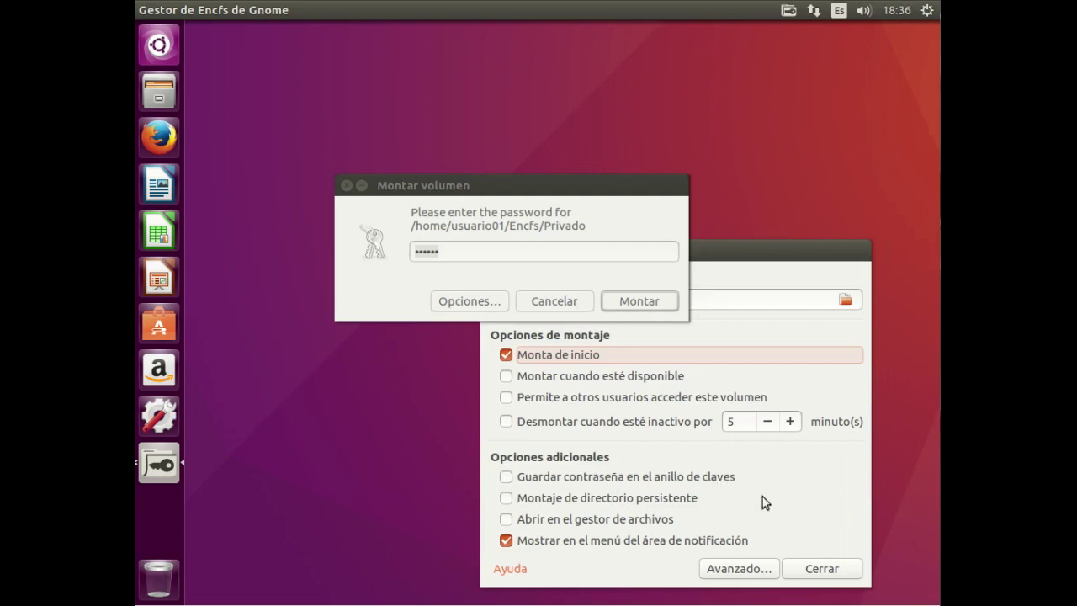
left_click(830, 572)
left_click(645, 309)
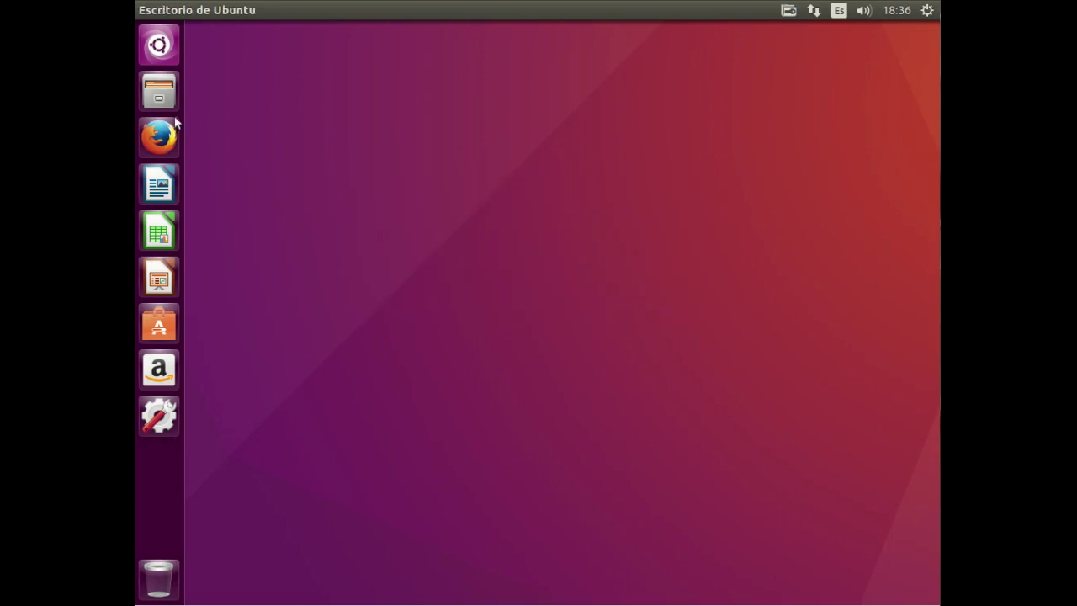
Step: Open Documento seguro from the Privado volume to check its text, and close the text editor and file manager
left_click(160, 94)
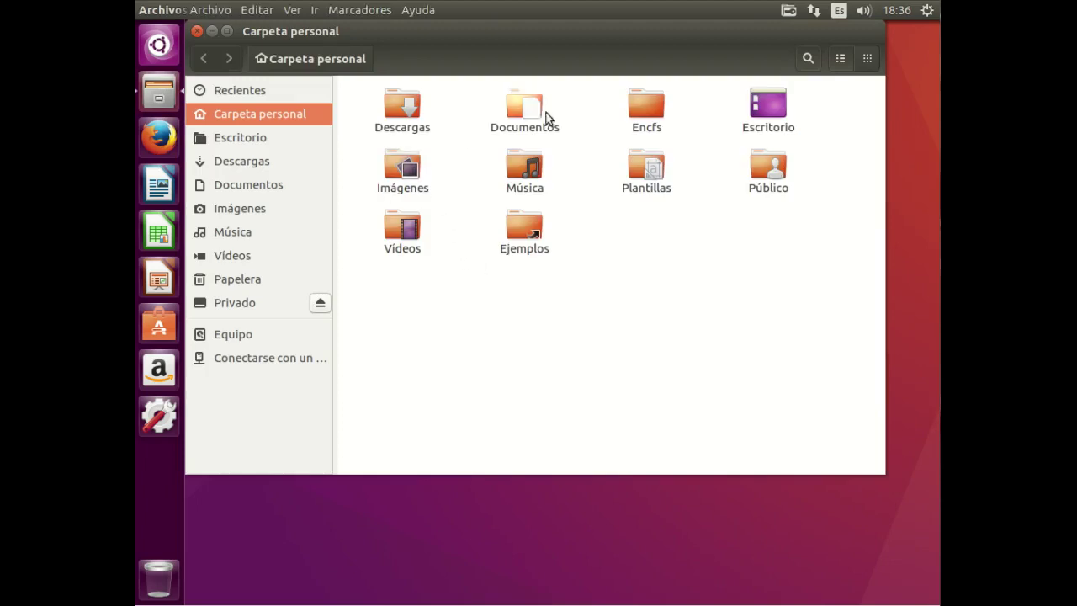
left_click(238, 309)
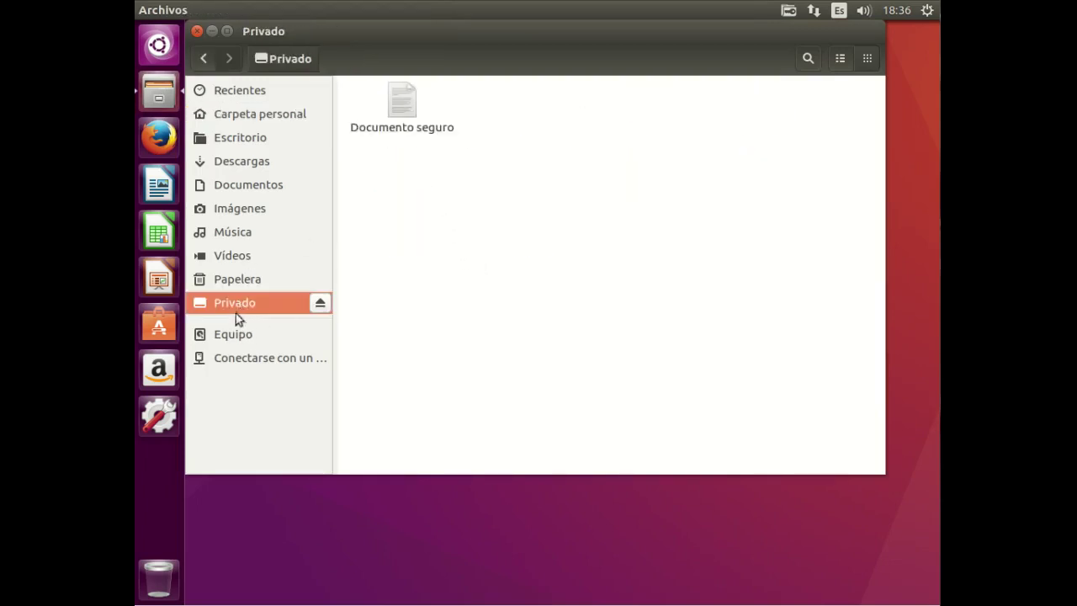
double_click(396, 102)
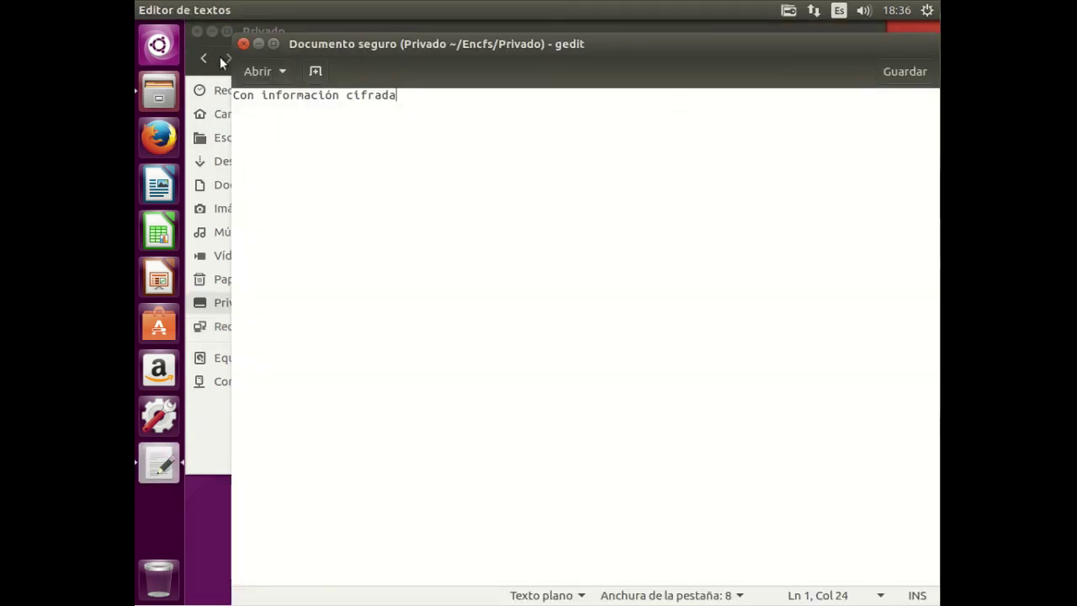
left_click(243, 45)
left_click(200, 29)
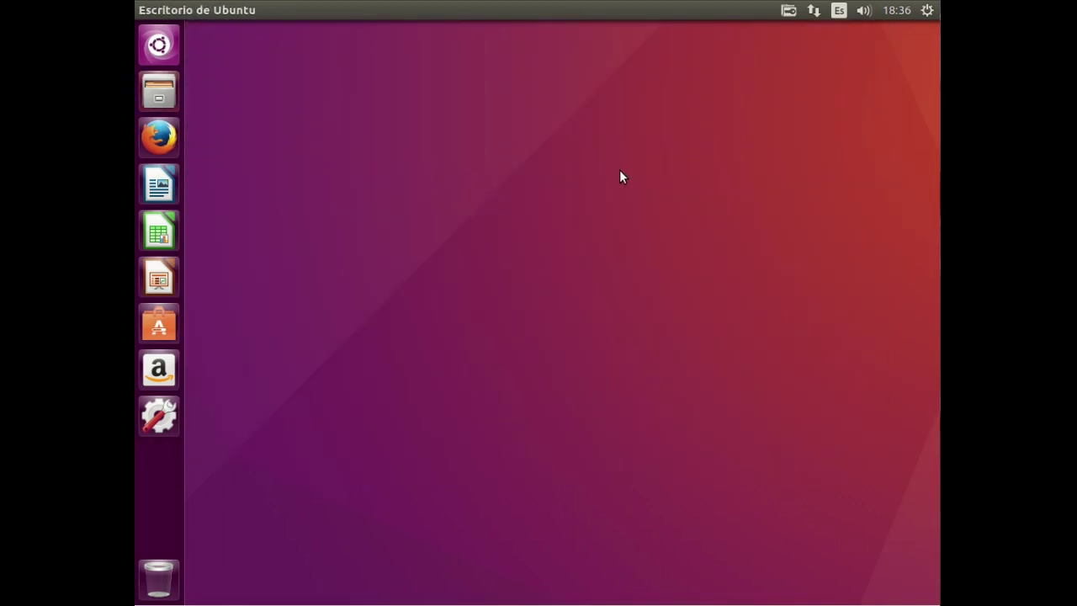